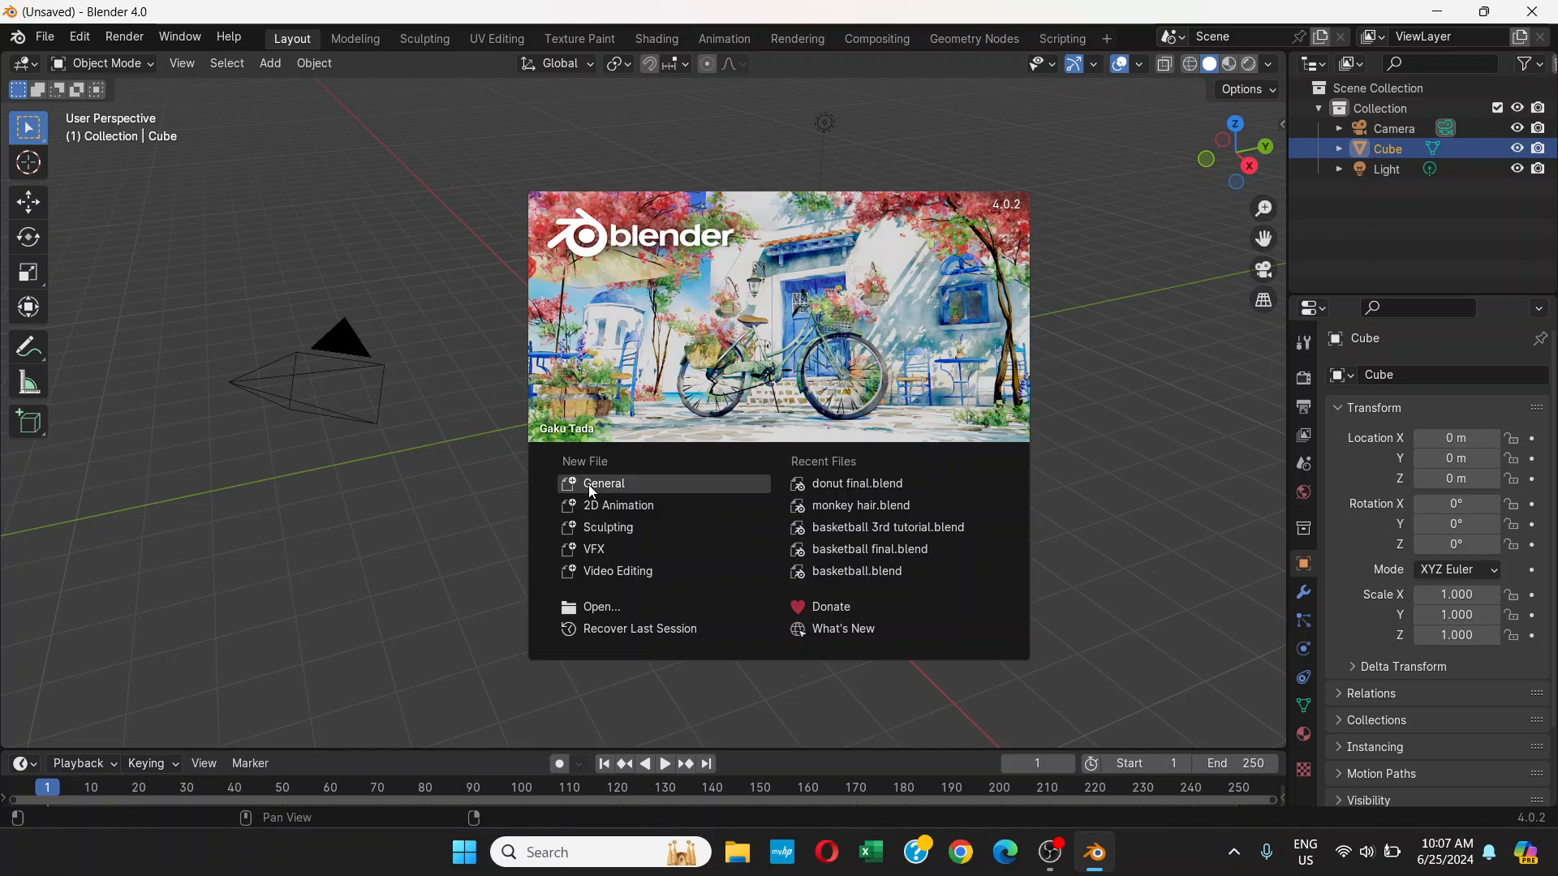
Create a new General file, view the Modeling and Shading workspaces, and return to the Layout workspace.
left_click(593, 486)
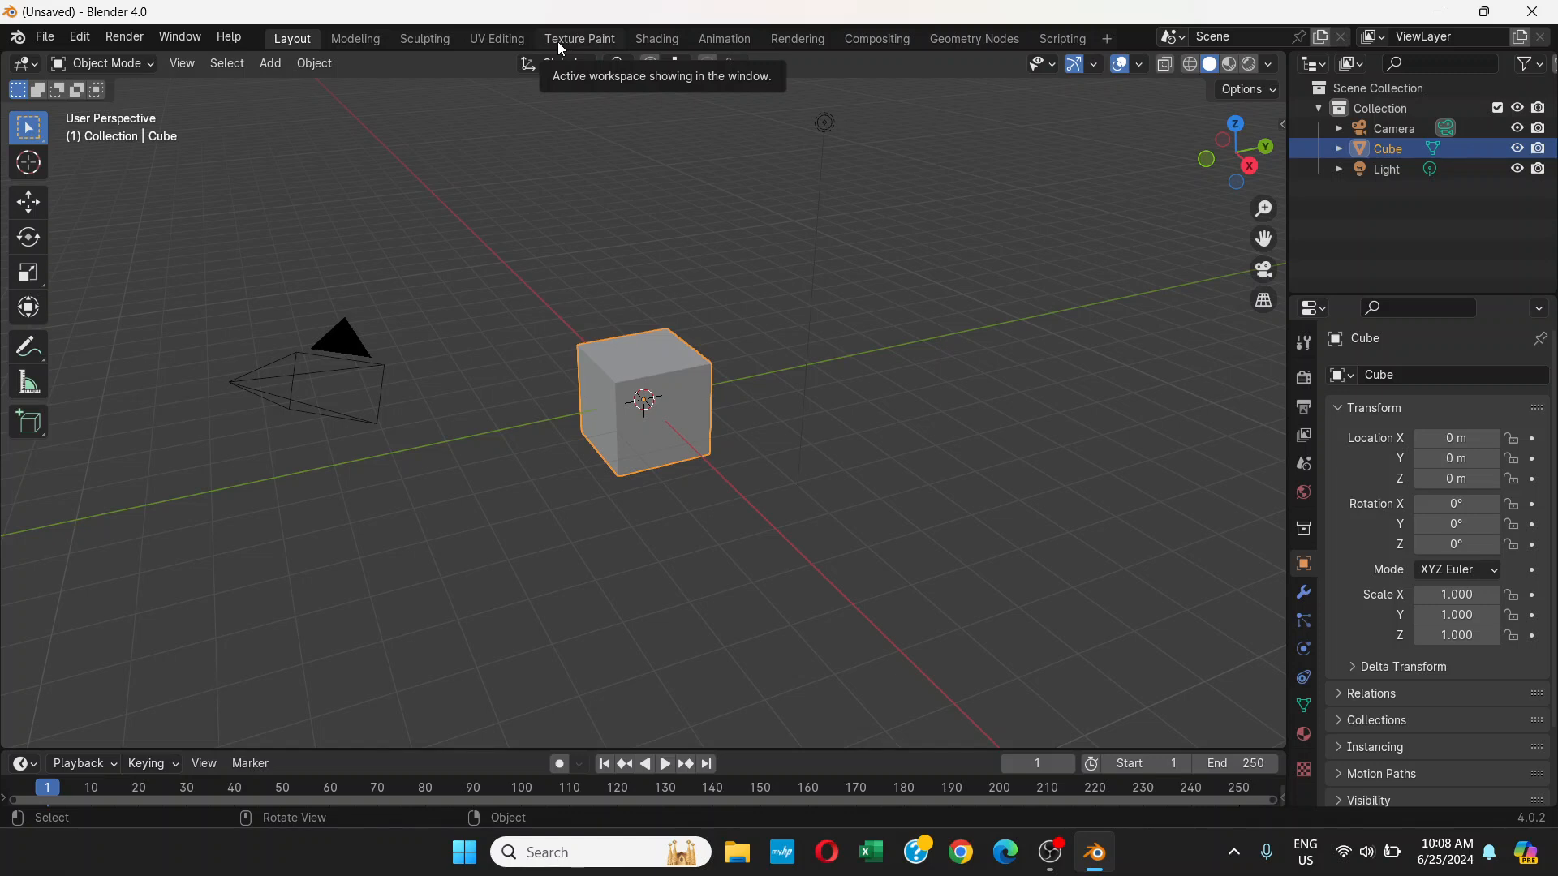
left_click(354, 40)
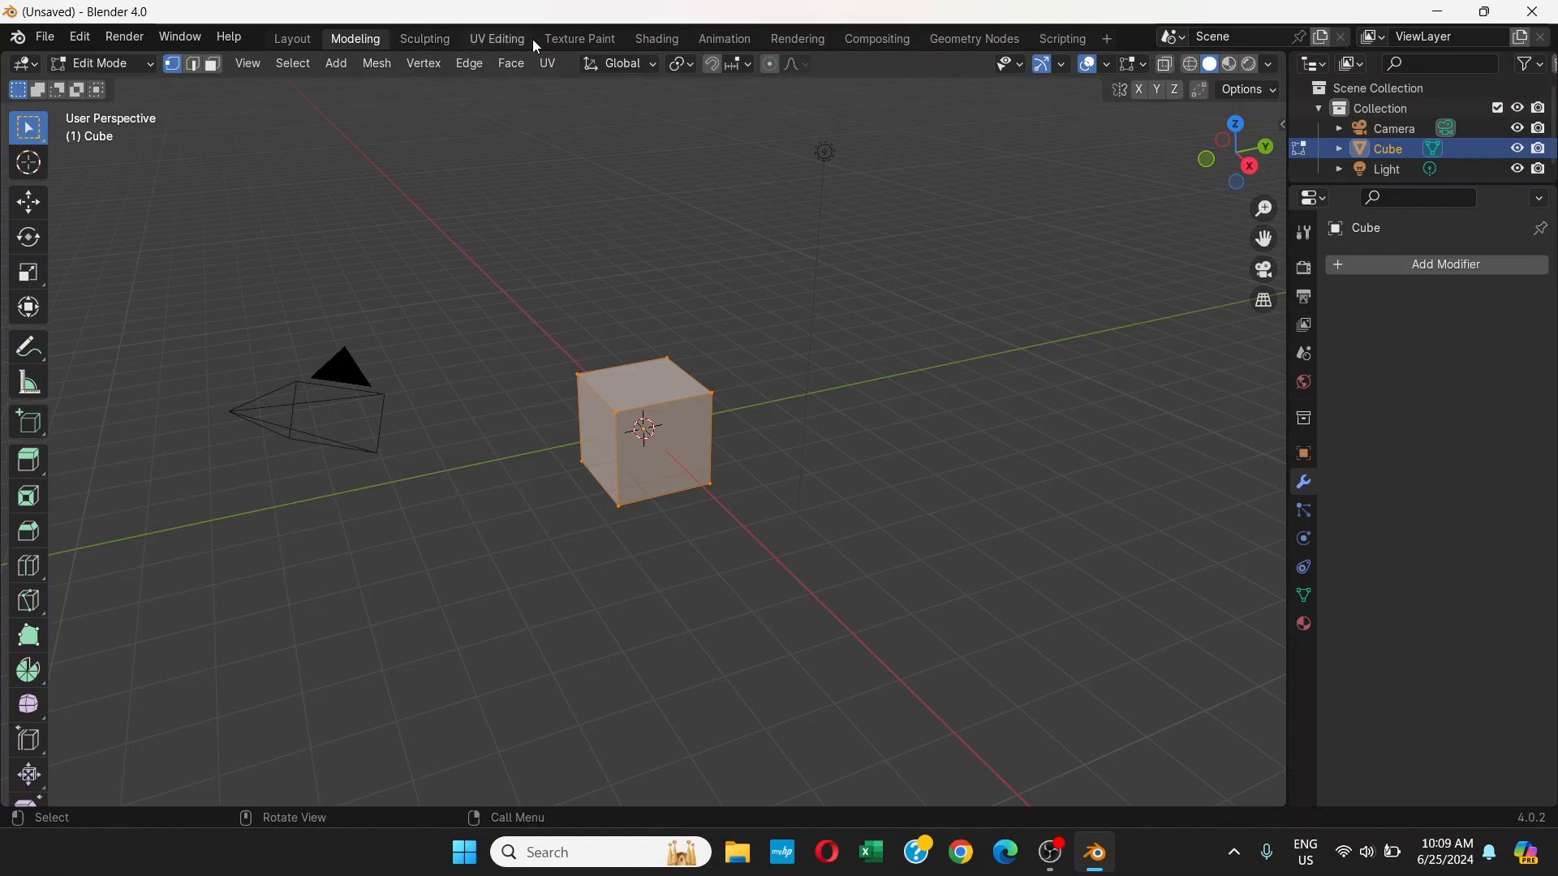
left_click(656, 40)
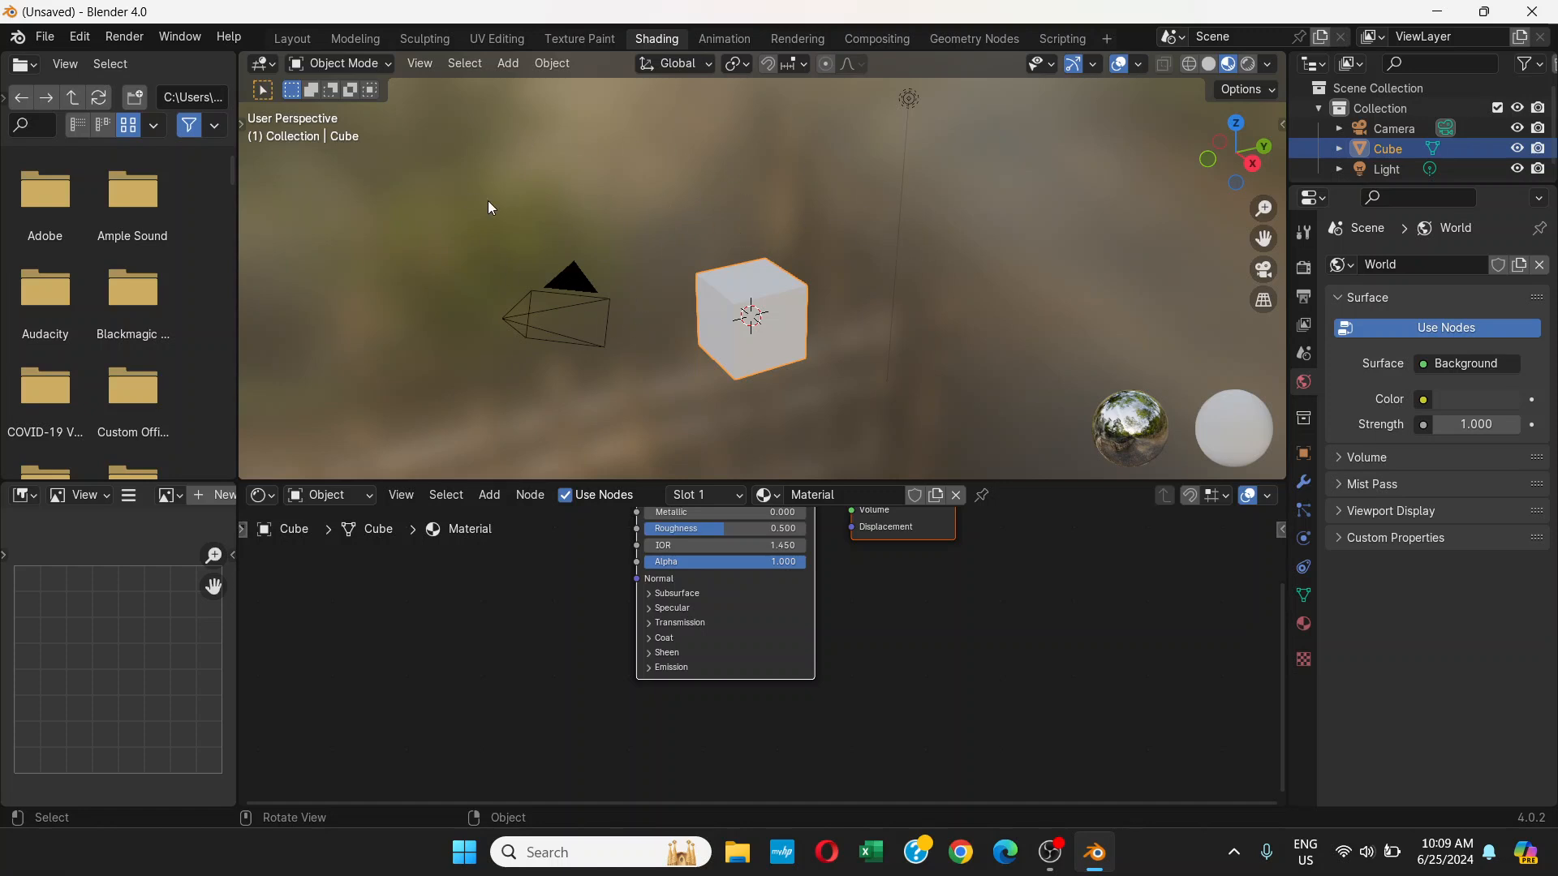
left_click(285, 40)
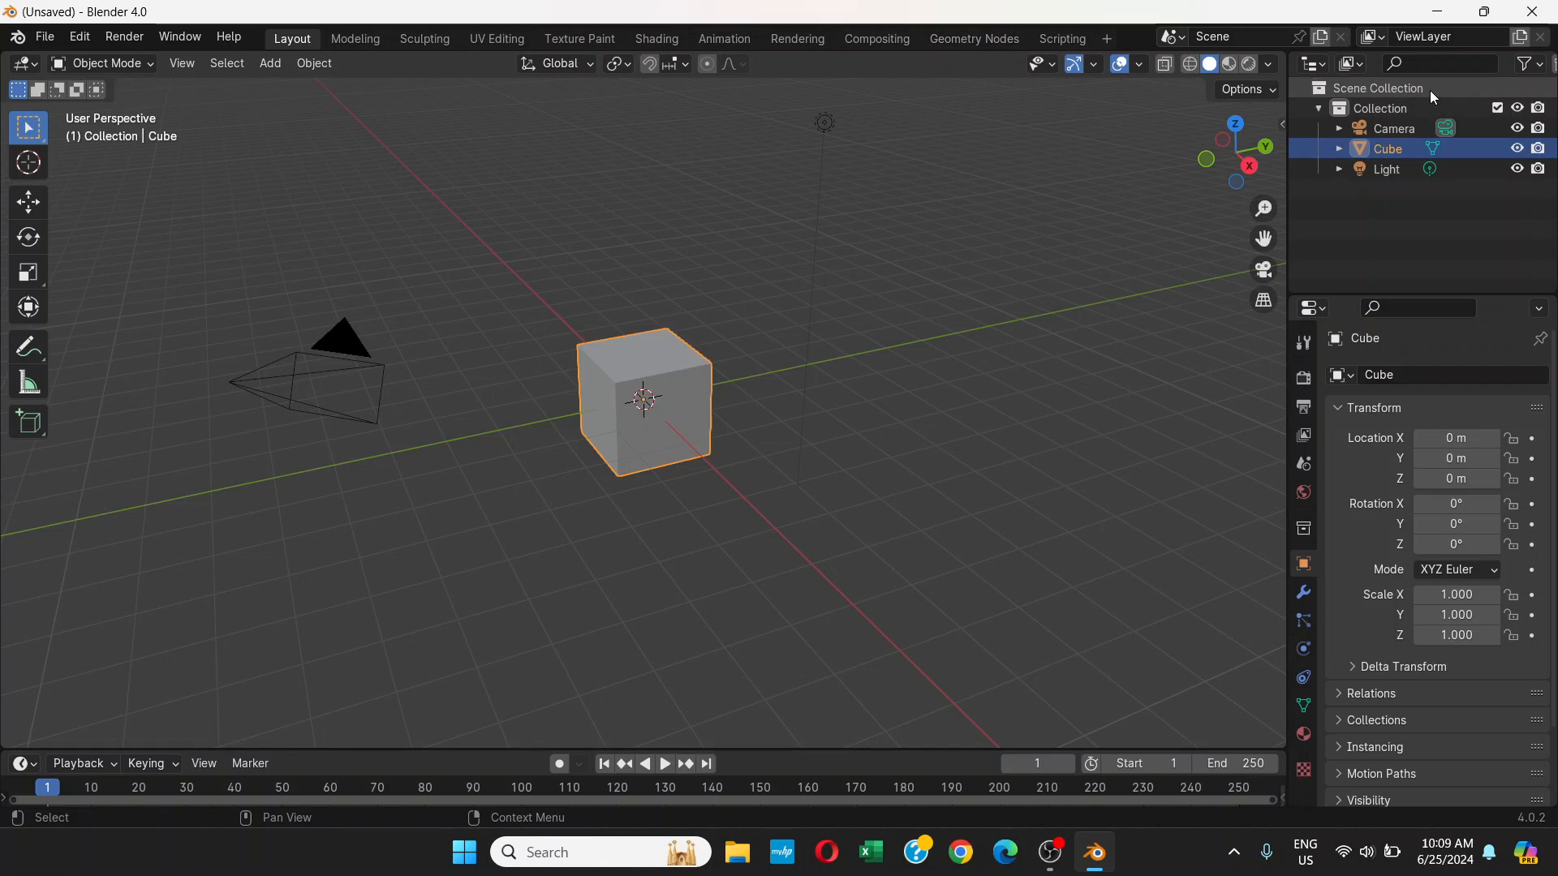
Select the camera, cube and light in turn within the scene collection to examine each object's properties.
left_click(1378, 109)
left_click(1385, 129)
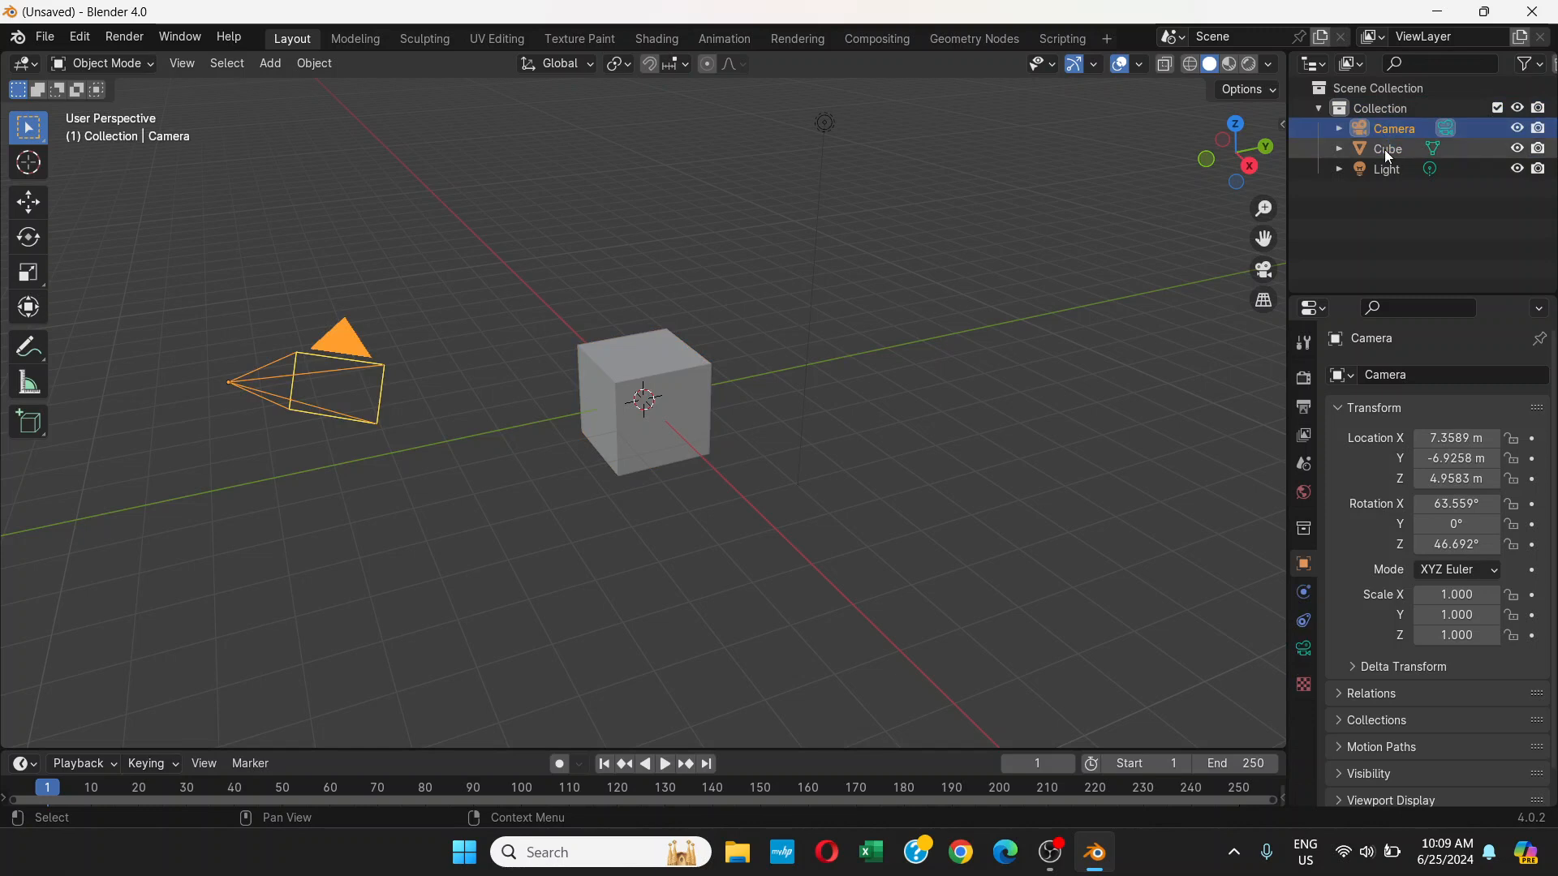
left_click(1384, 150)
left_click(1389, 169)
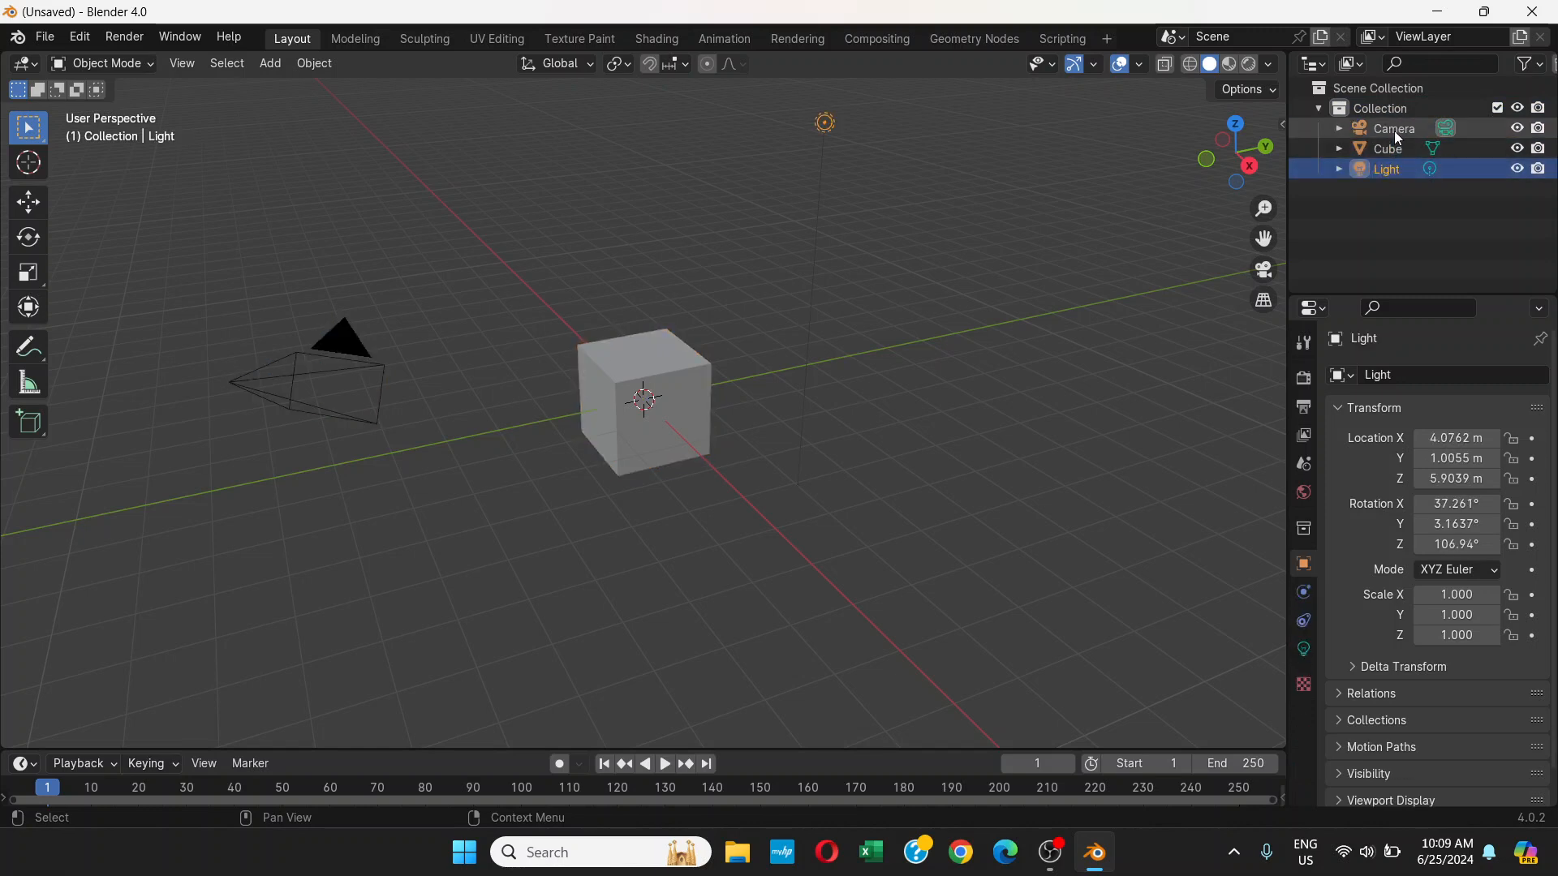
left_click(1394, 129)
left_click(1394, 148)
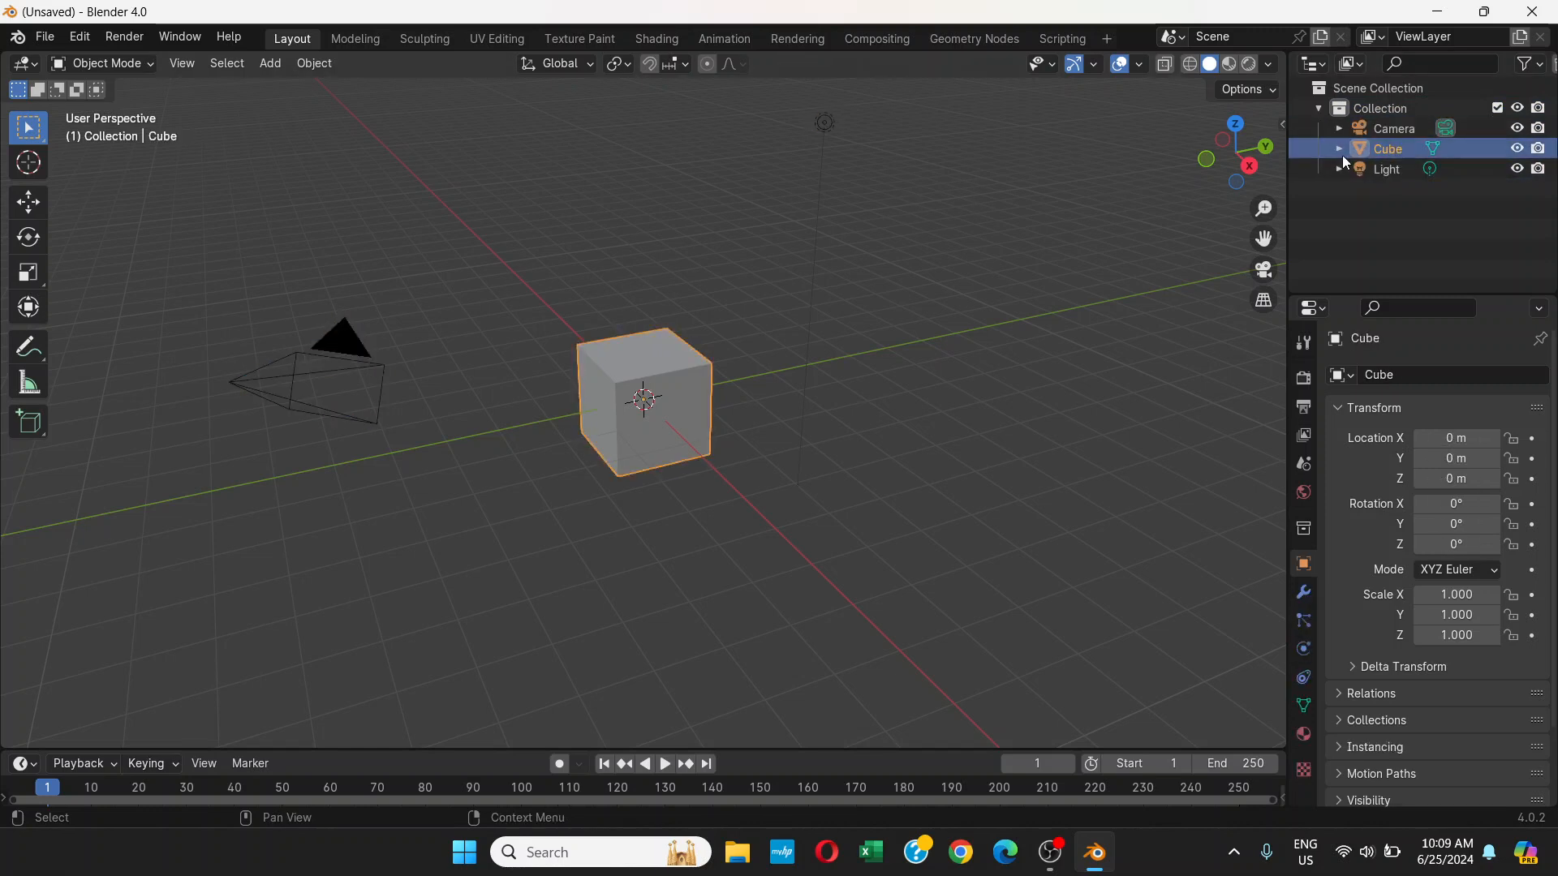
left_click(1390, 169)
left_click(1384, 149)
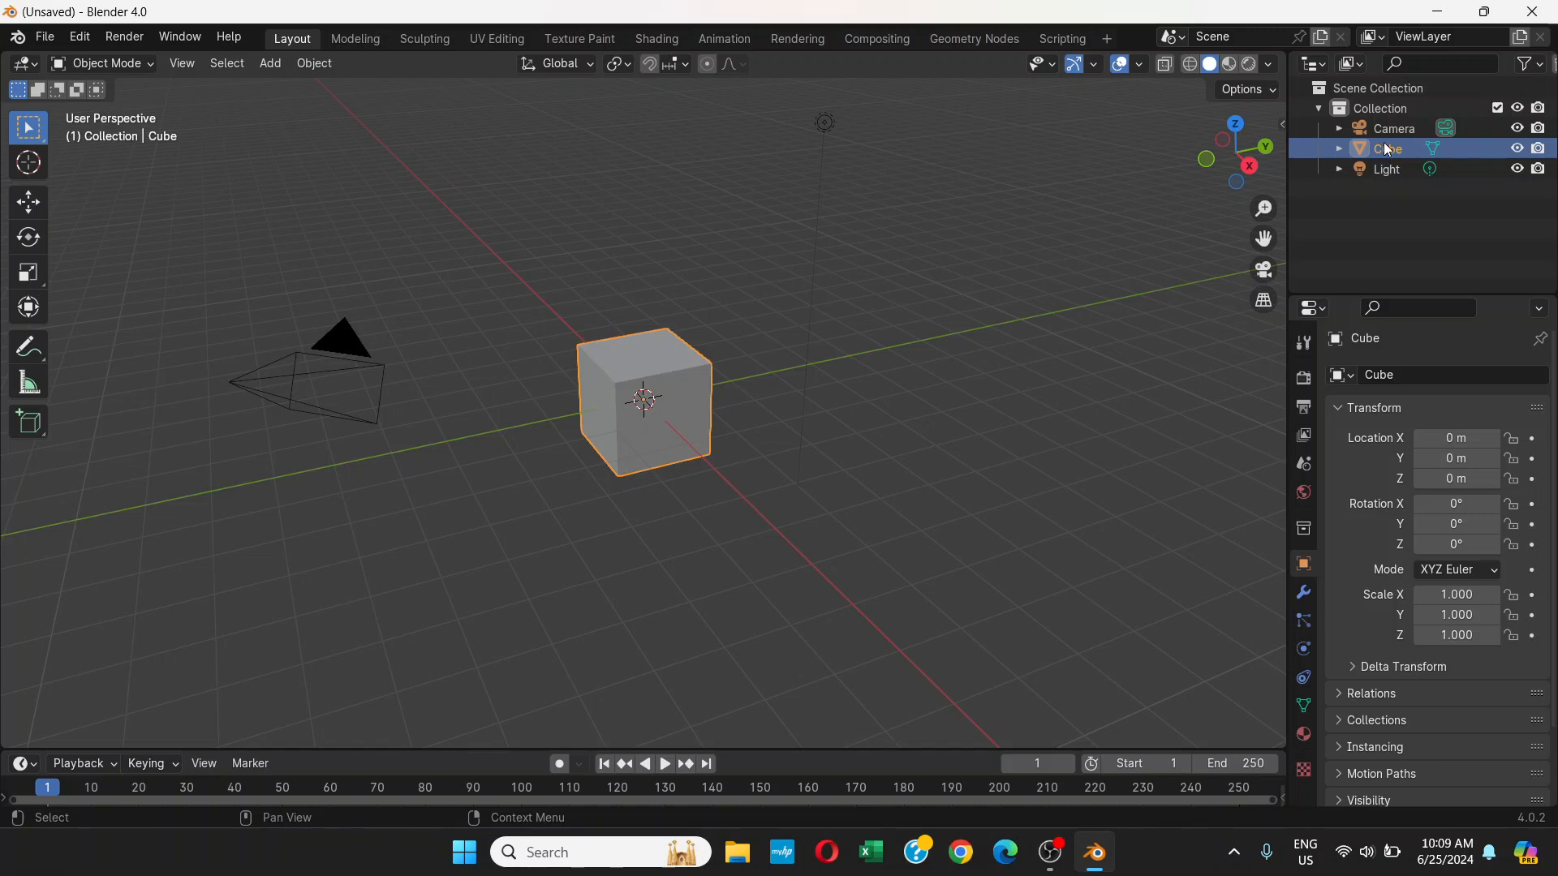
left_click(1385, 130)
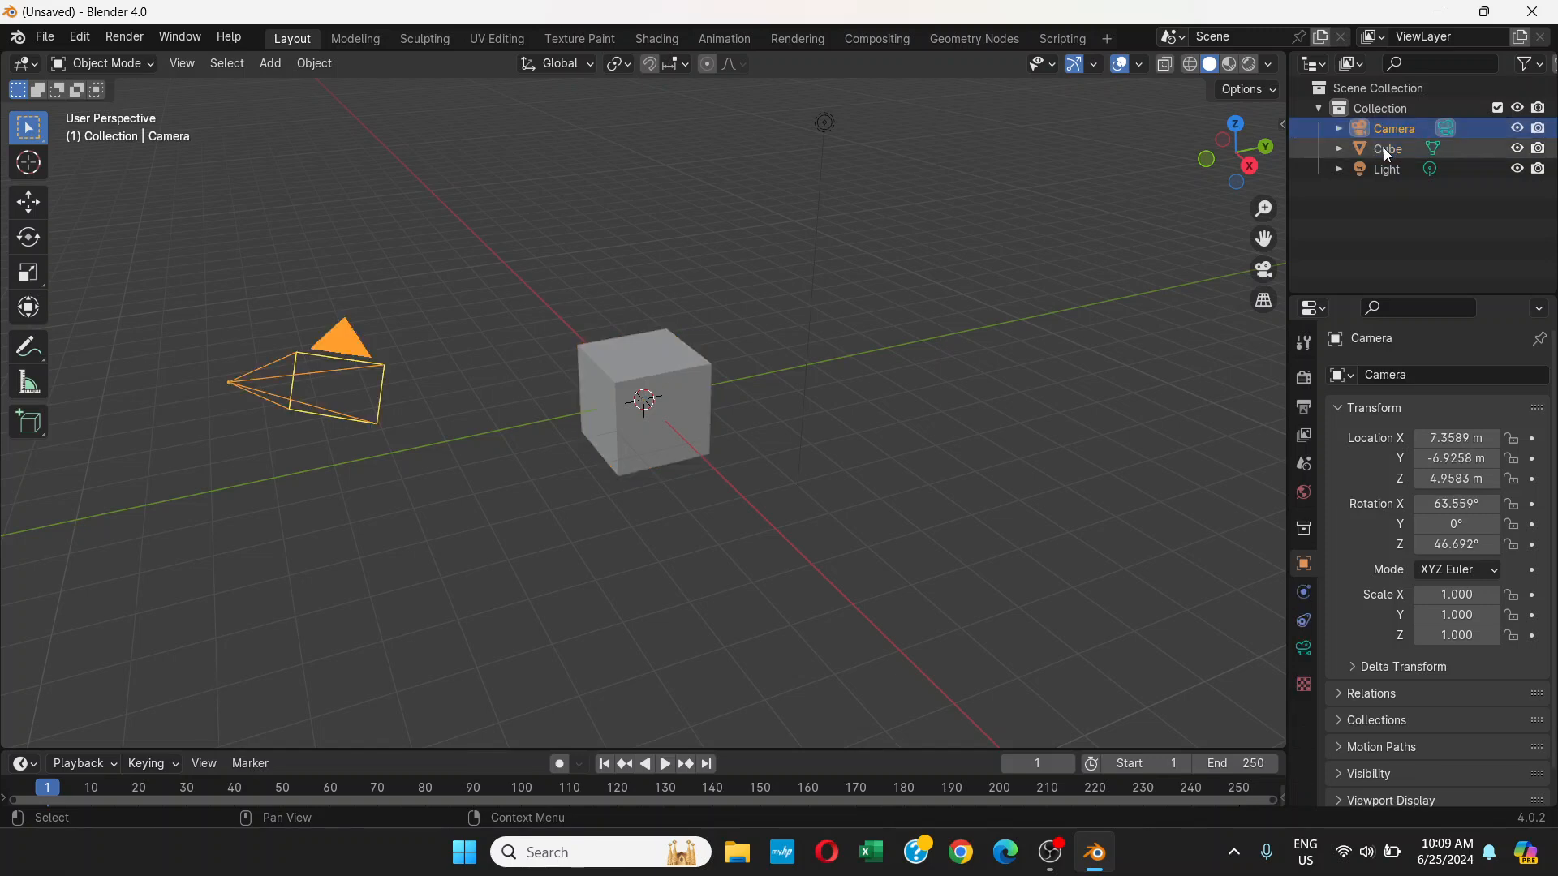
left_click(1385, 149)
left_click(1384, 166)
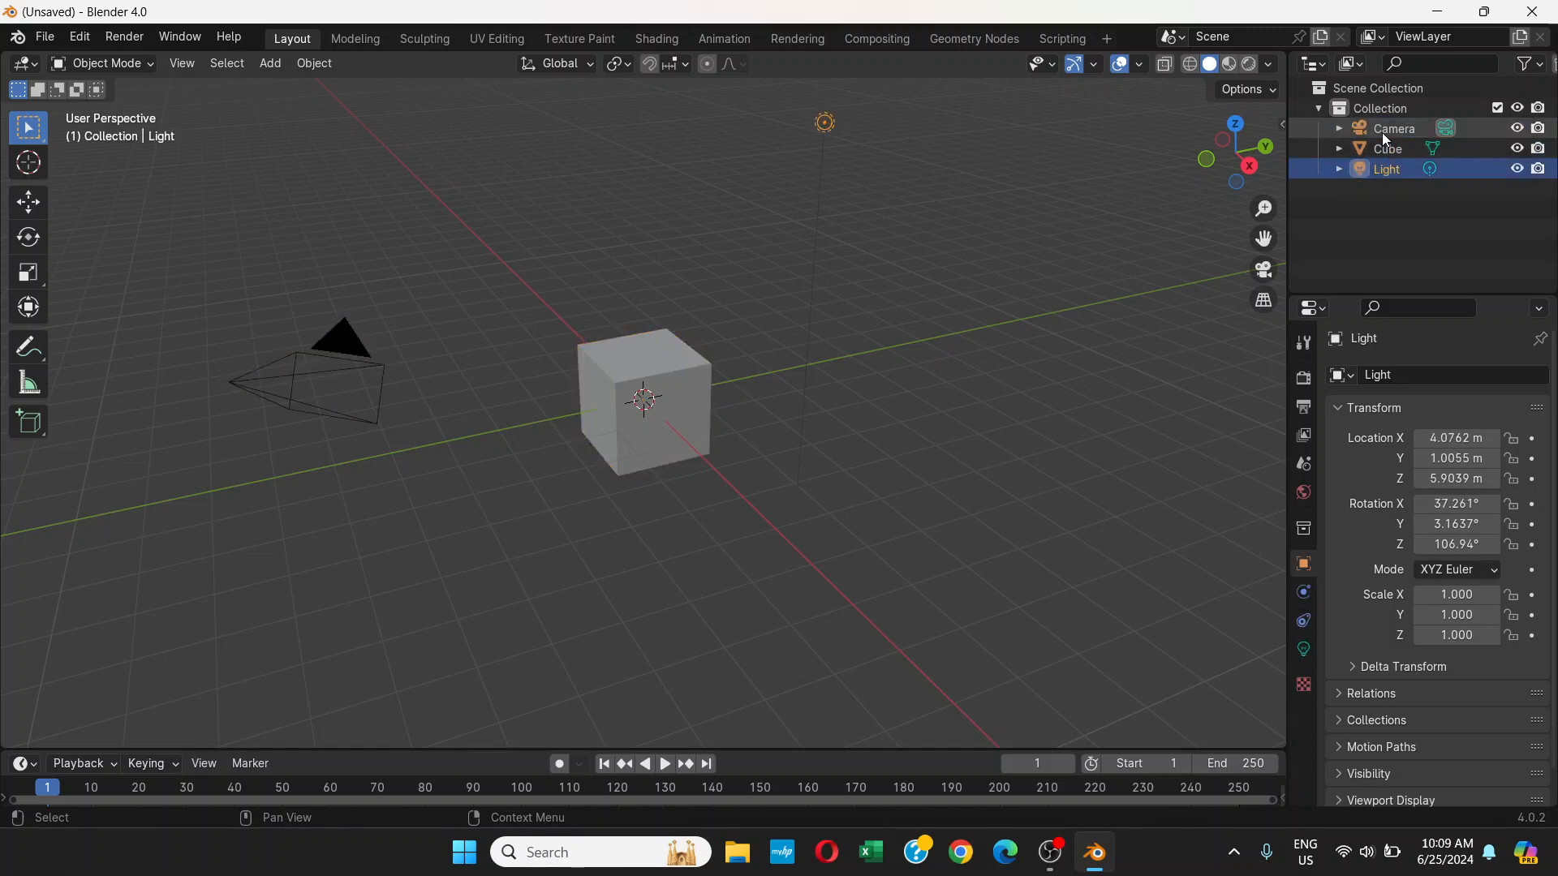
left_click(1381, 133)
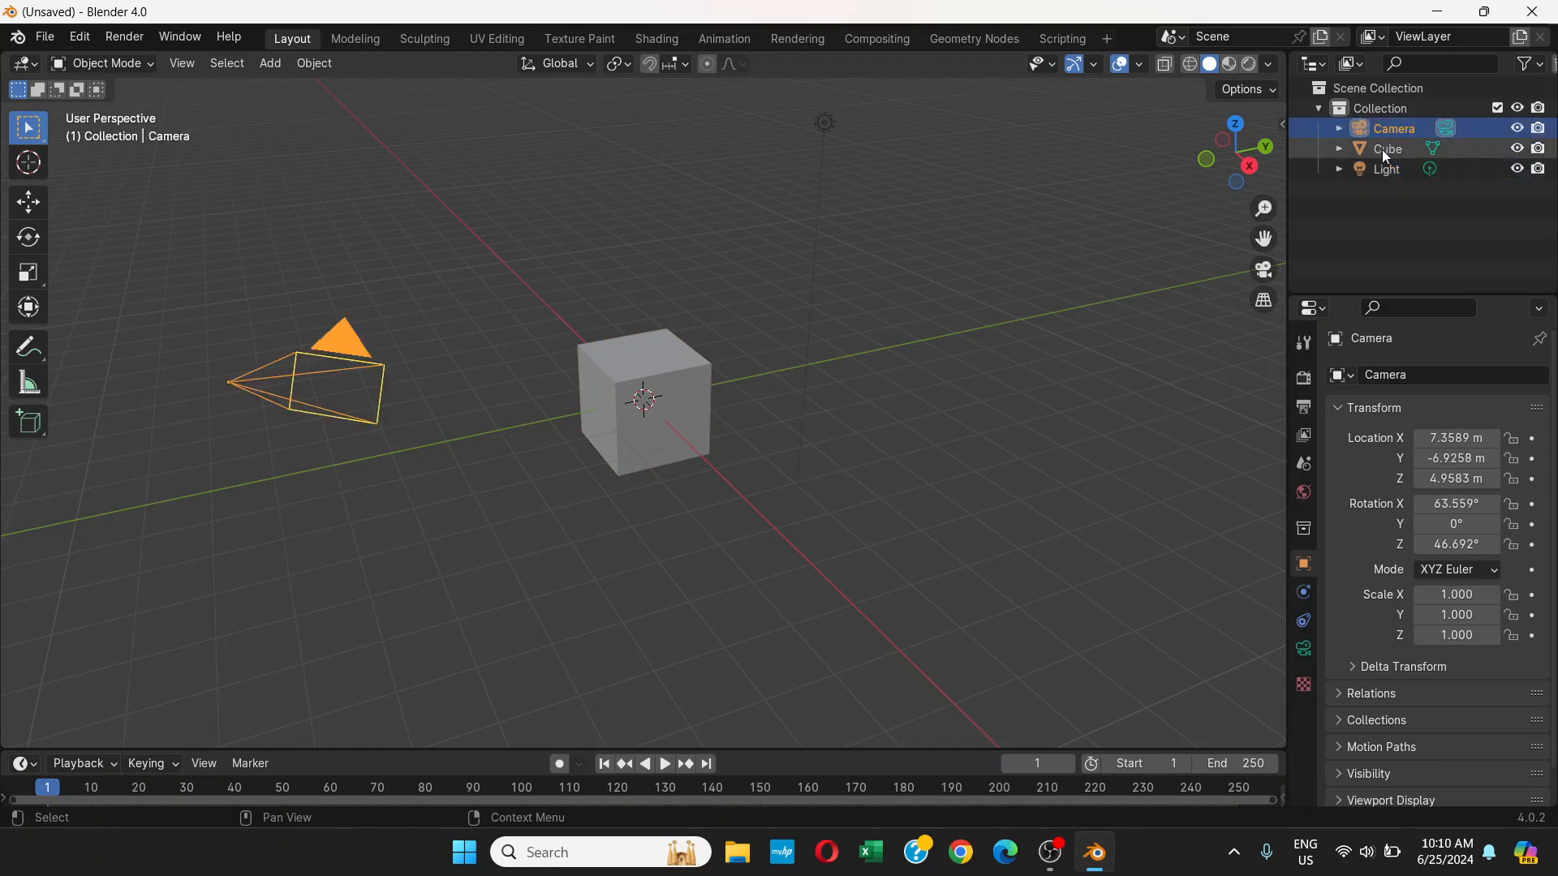
left_click(1381, 152)
left_click(1381, 167)
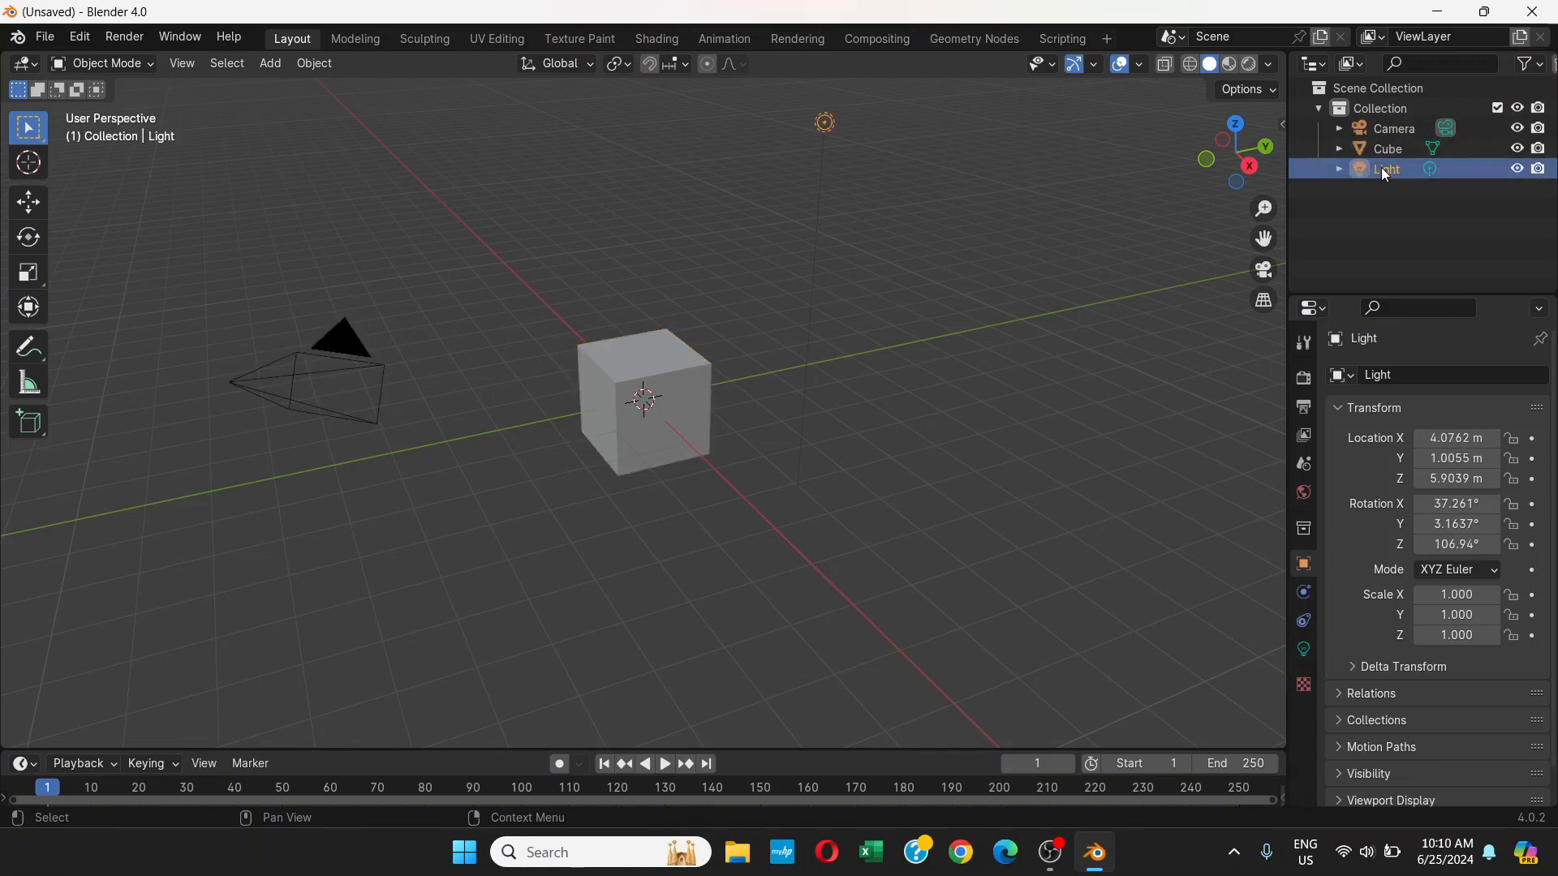
left_click(1385, 151)
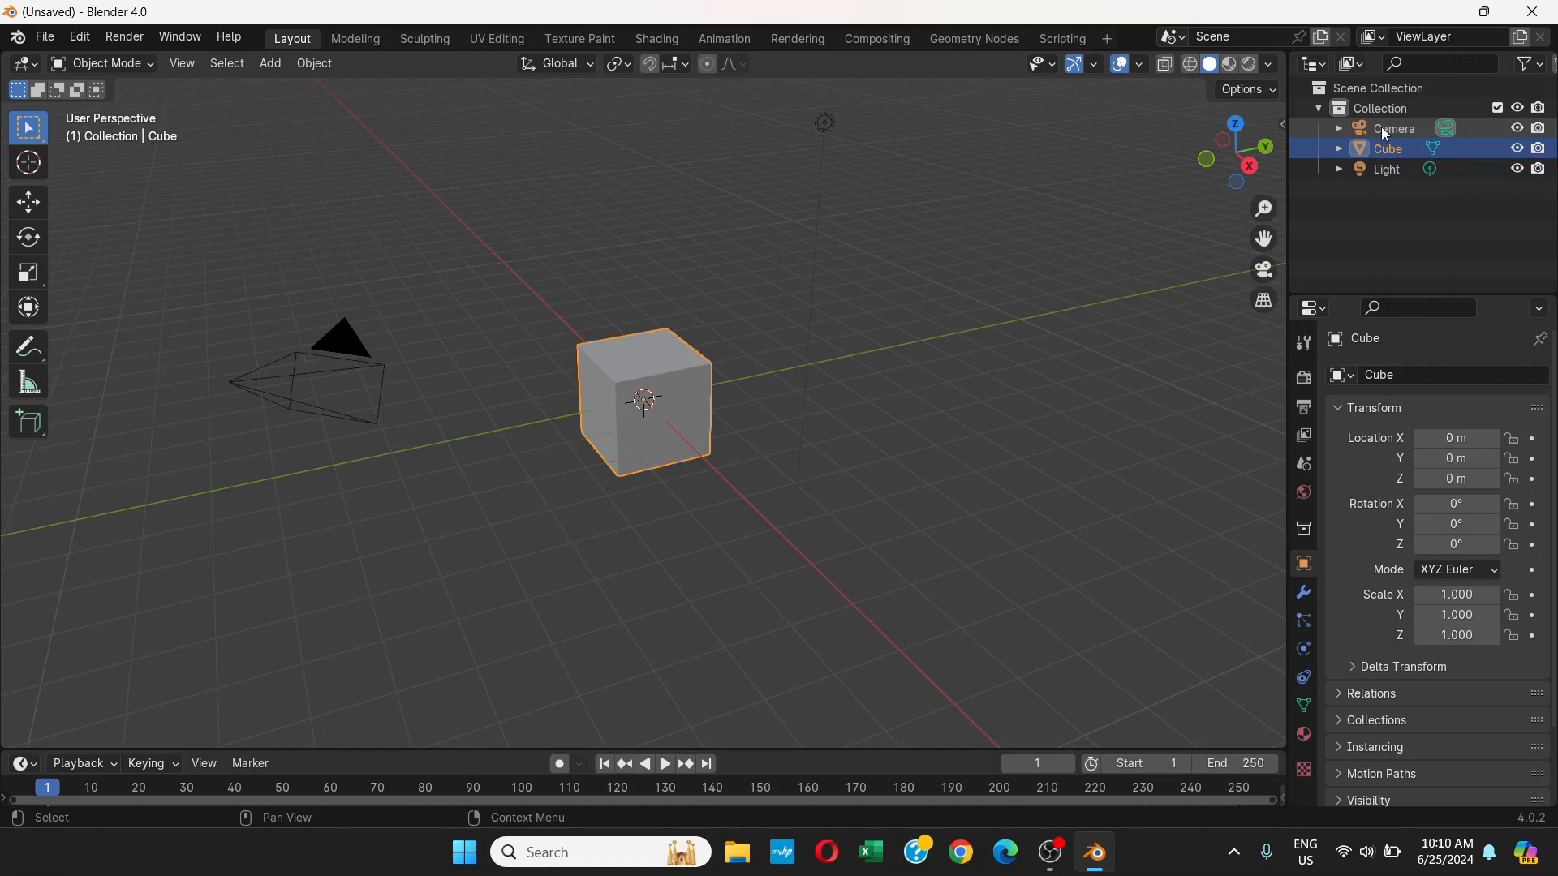
left_click(1383, 128)
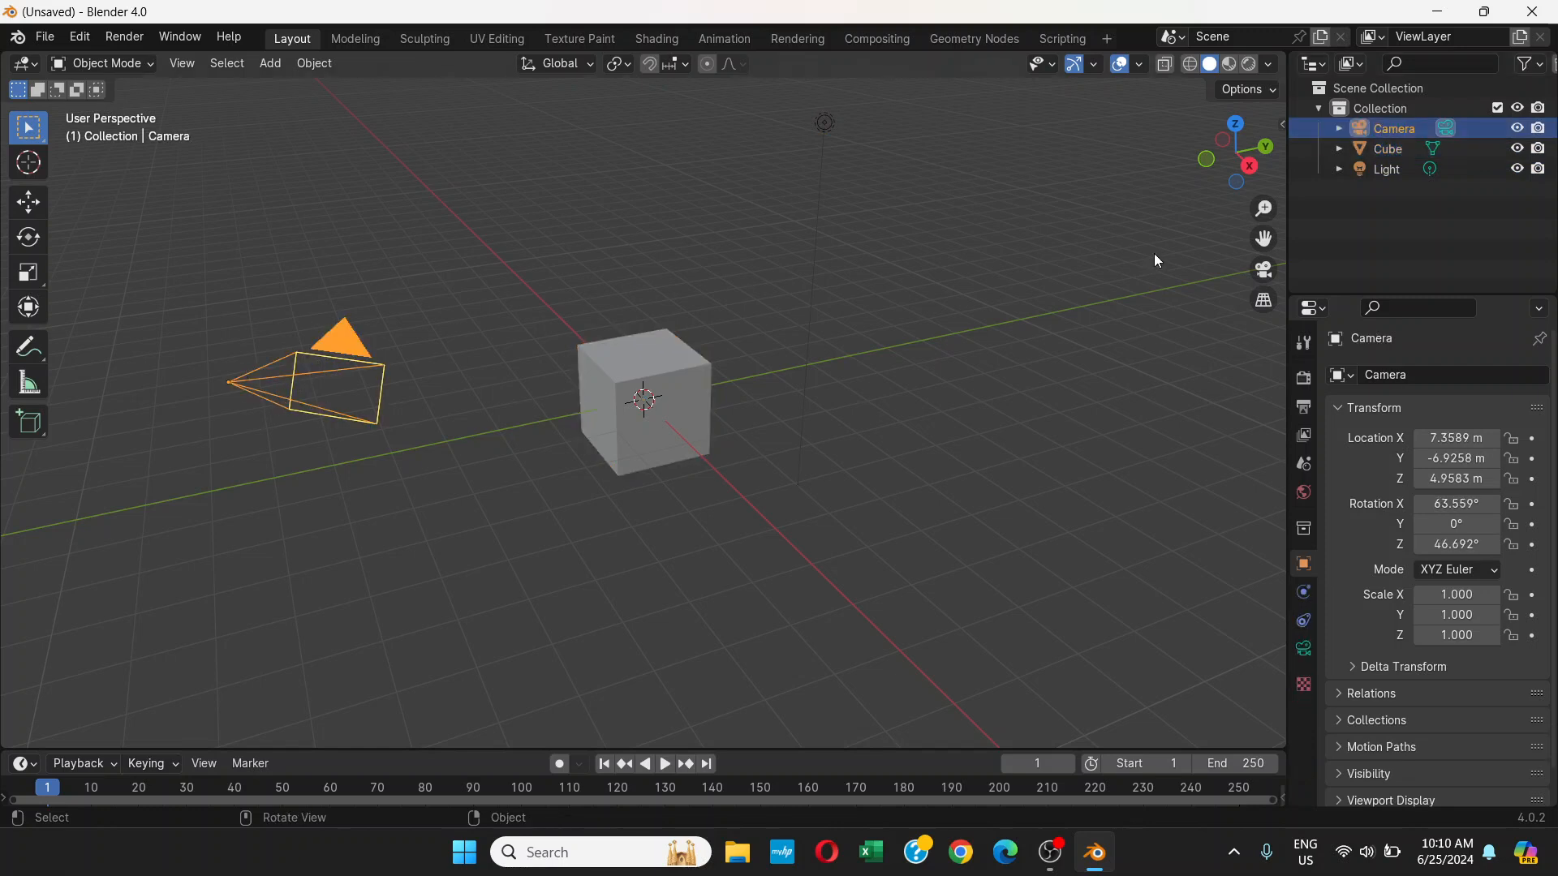
left_click(1377, 156)
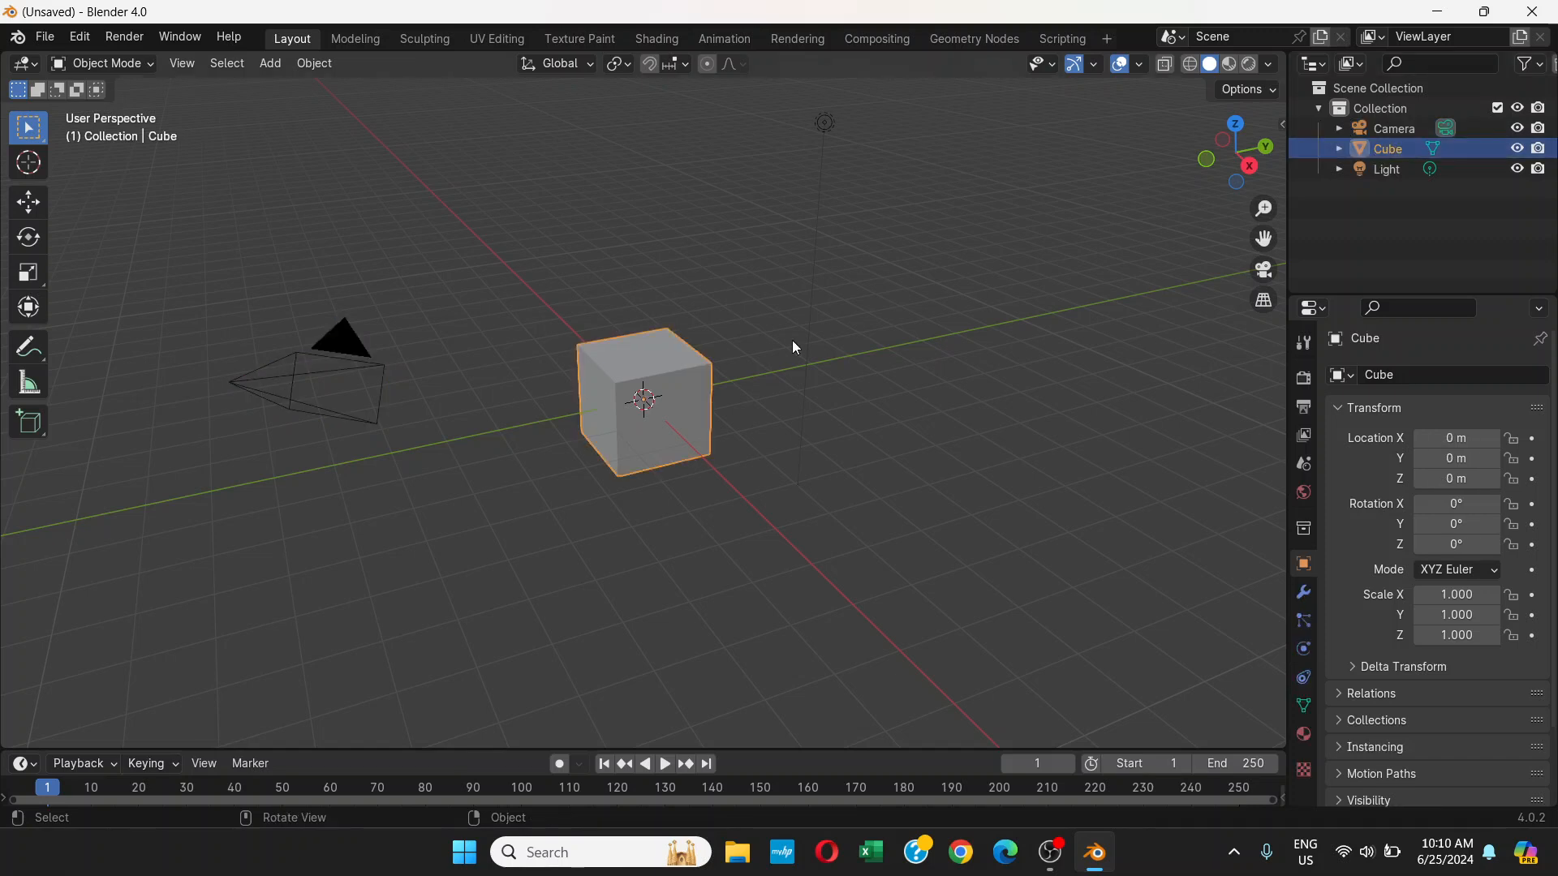
left_click(1390, 175)
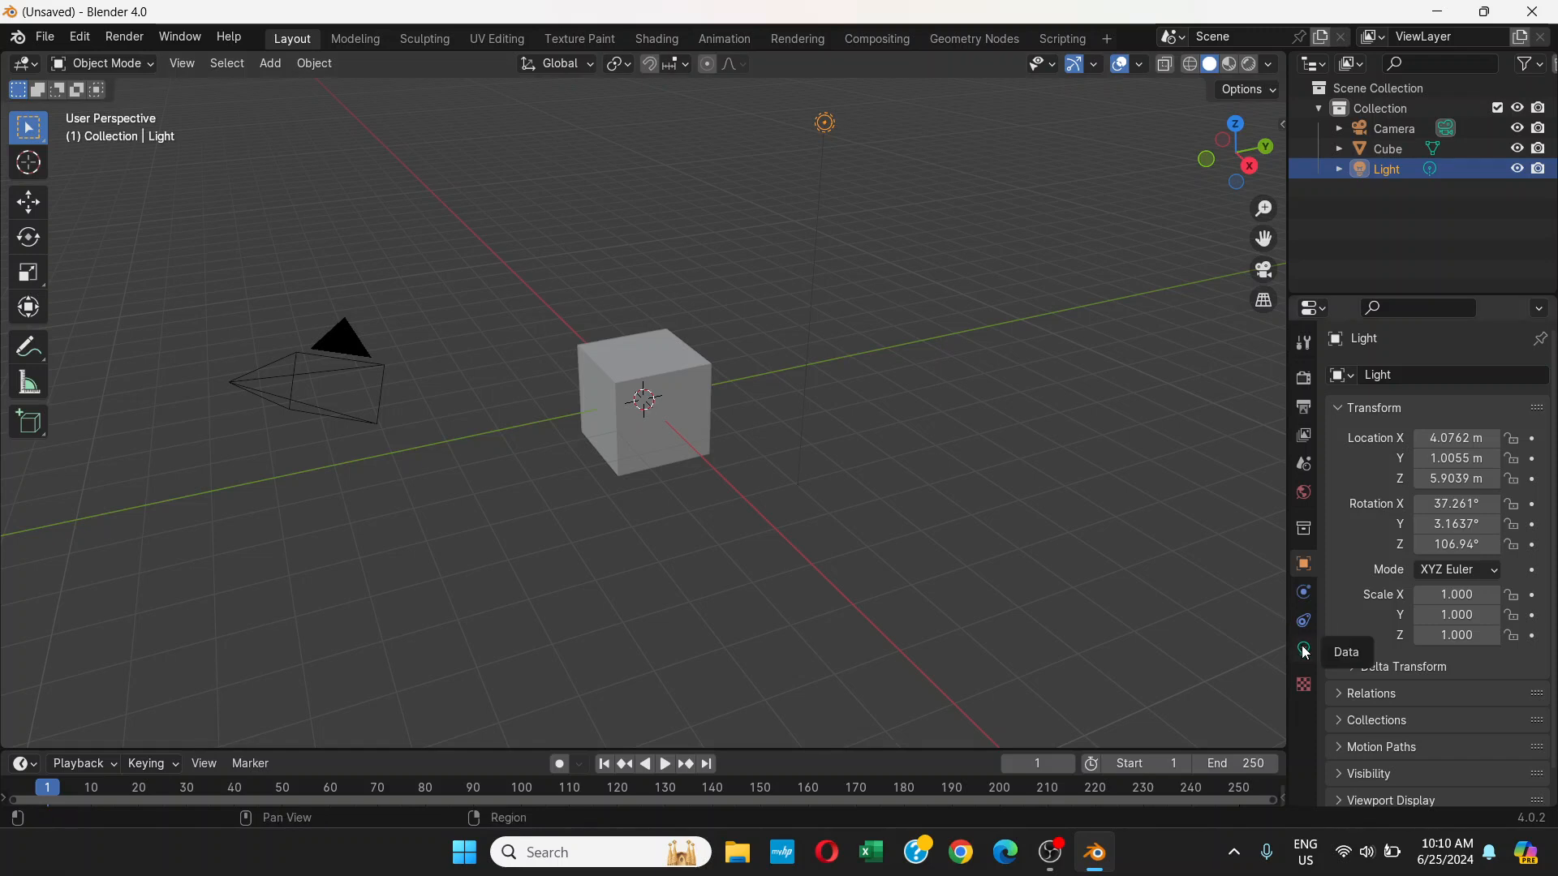
Select the cube, display its material properties, and deselect it.
left_click(664, 378)
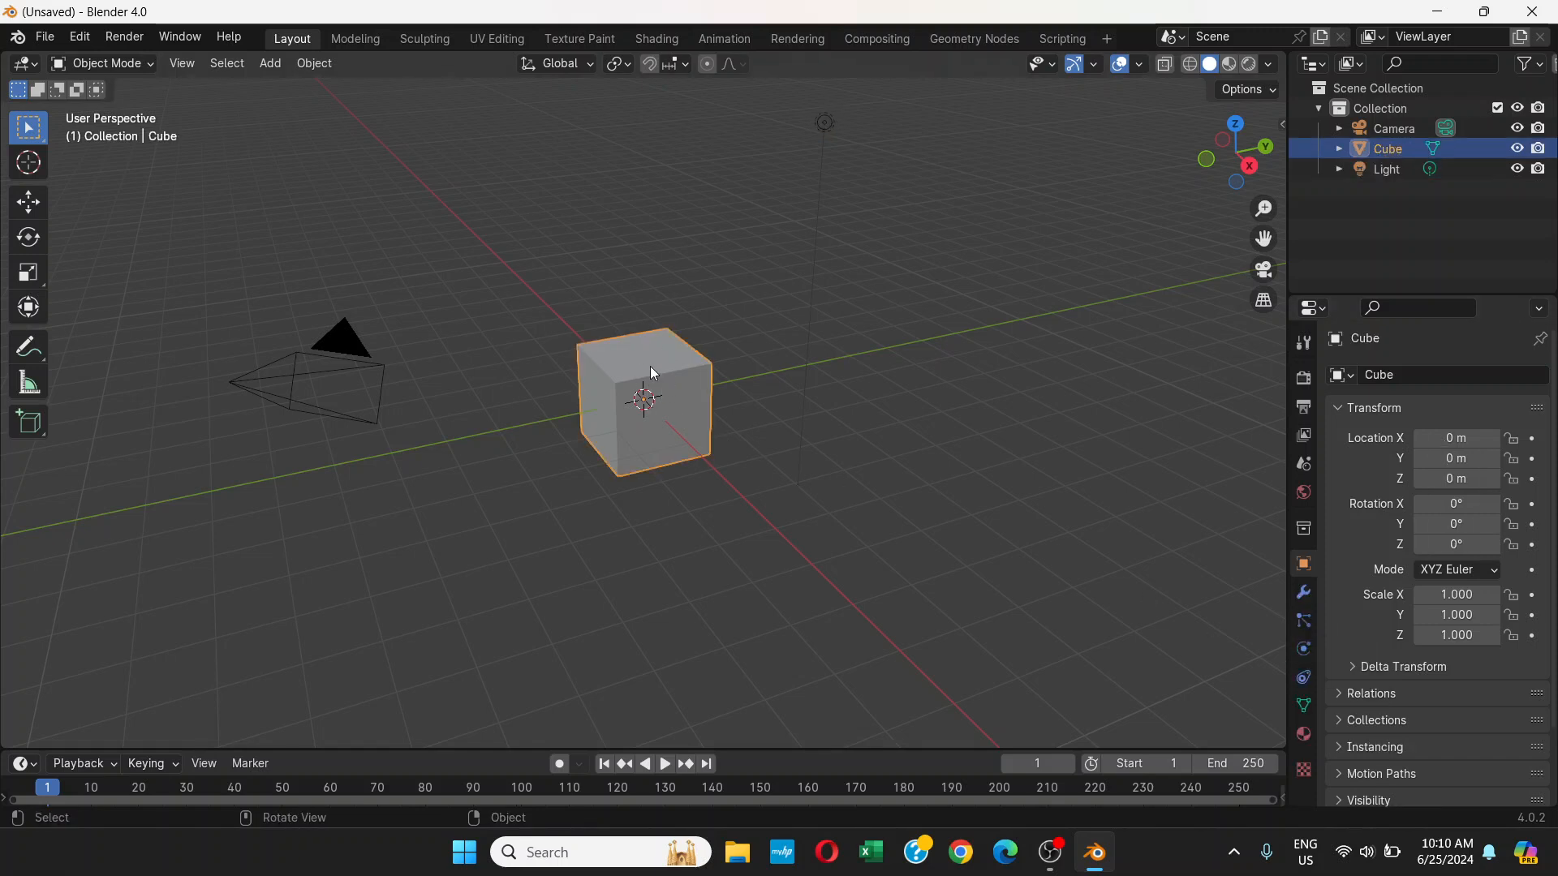
left_click(1304, 736)
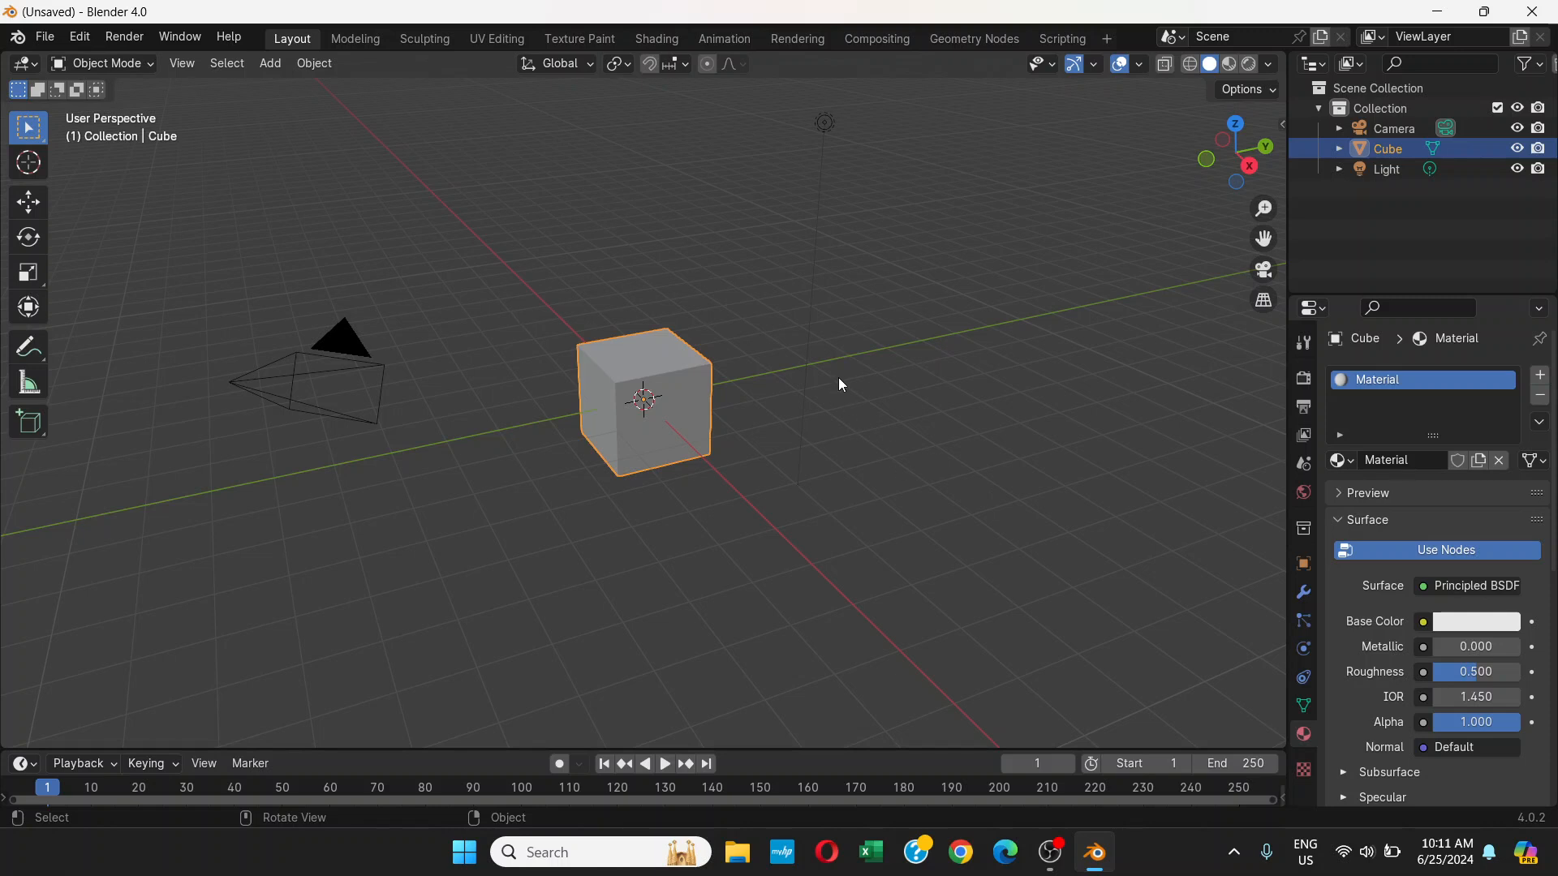
left_click(865, 440)
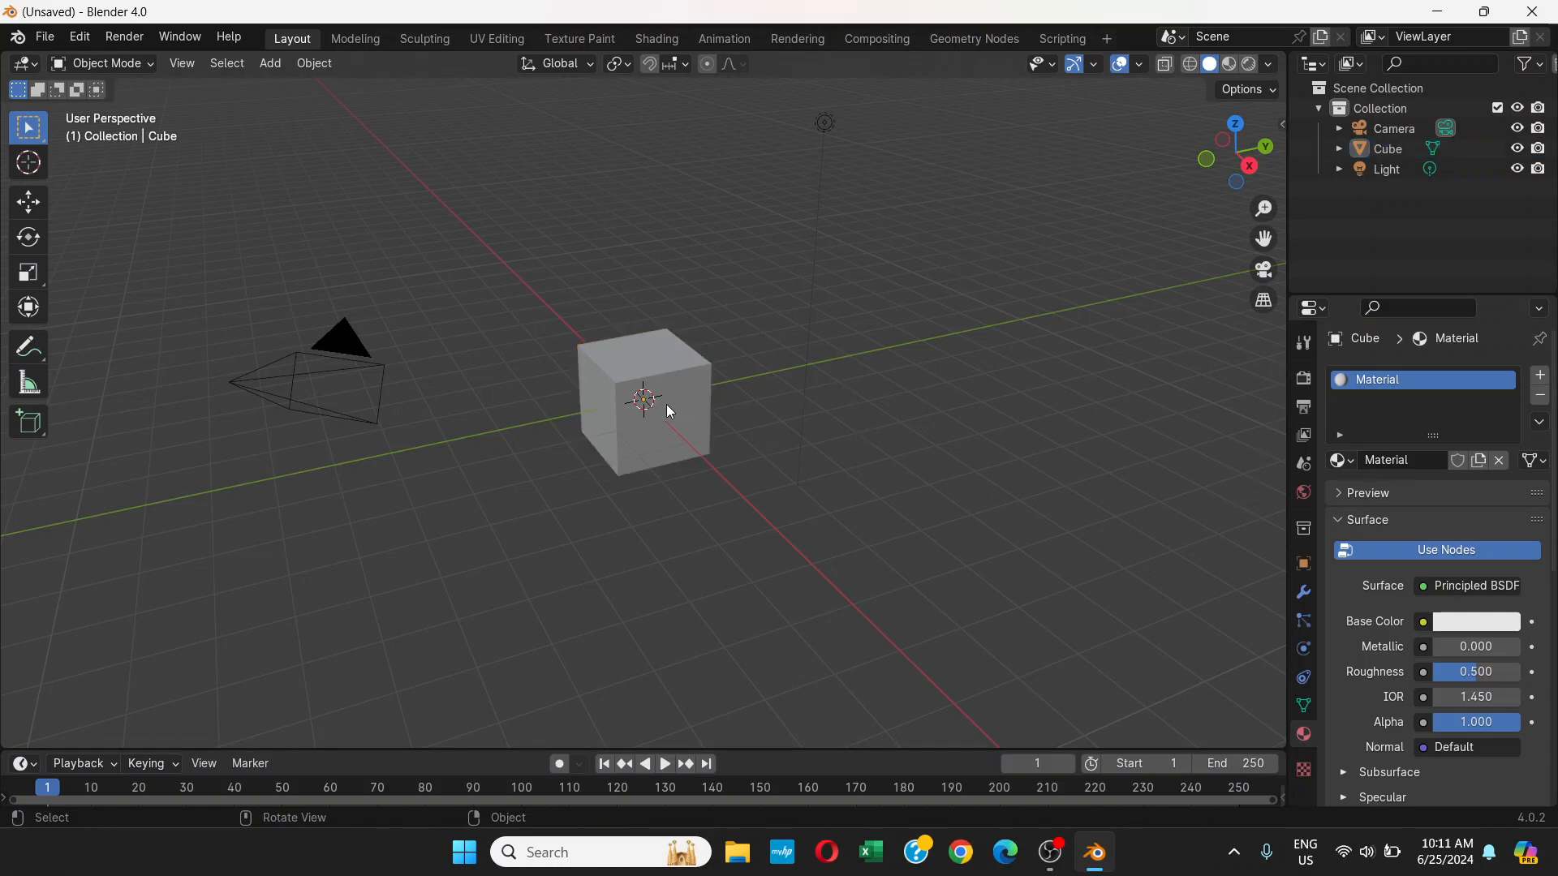
Switch the deselected cube from Object Mode to Edit Mode and back to Object Mode.
left_click(149, 65)
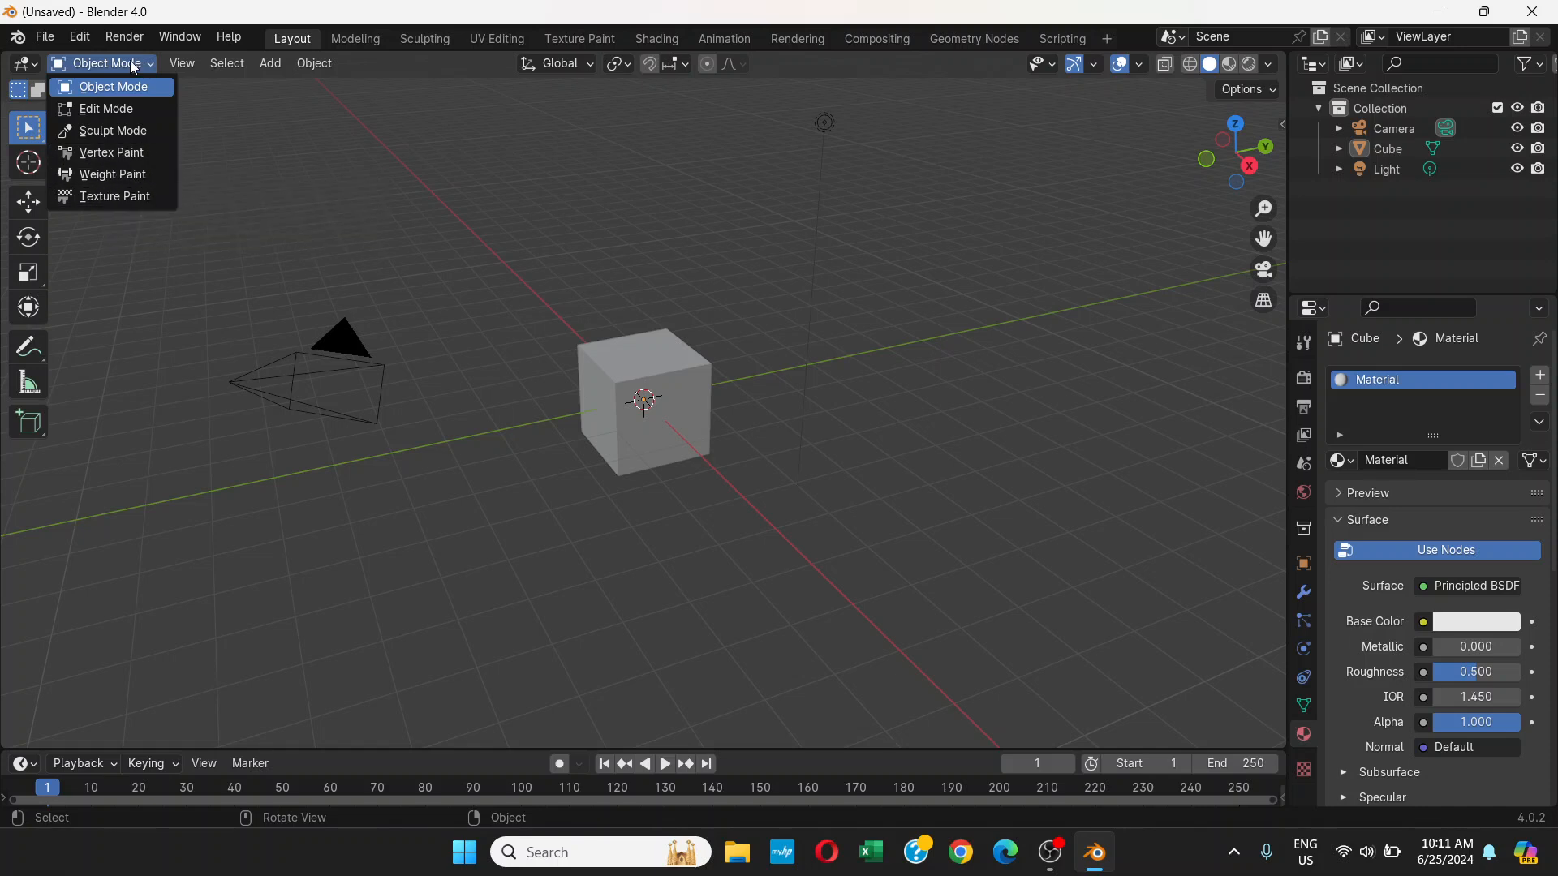
left_click(127, 86)
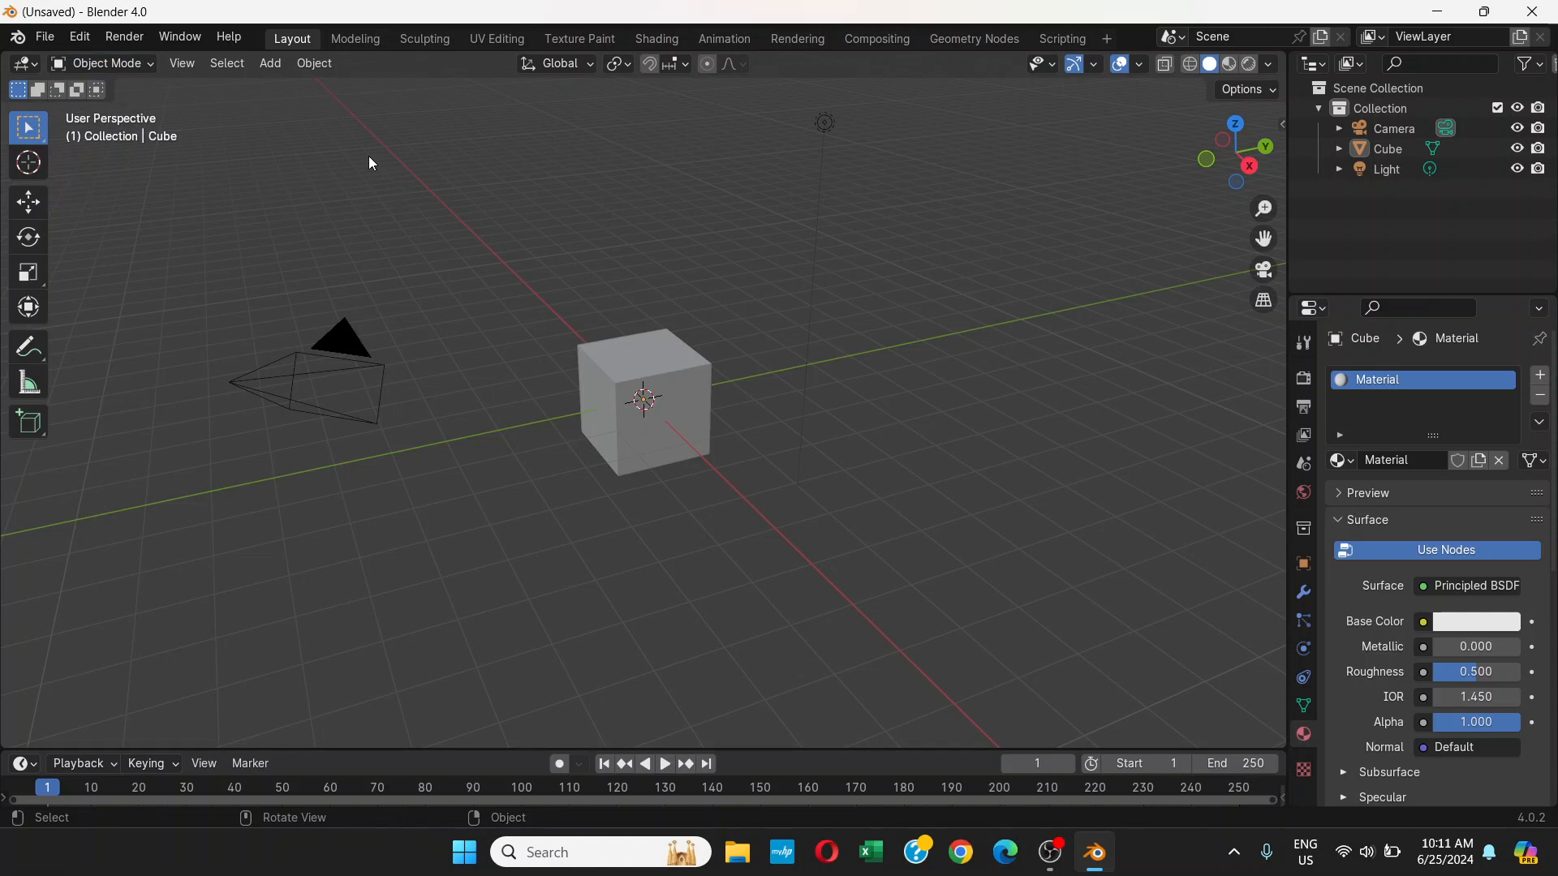
left_click(145, 67)
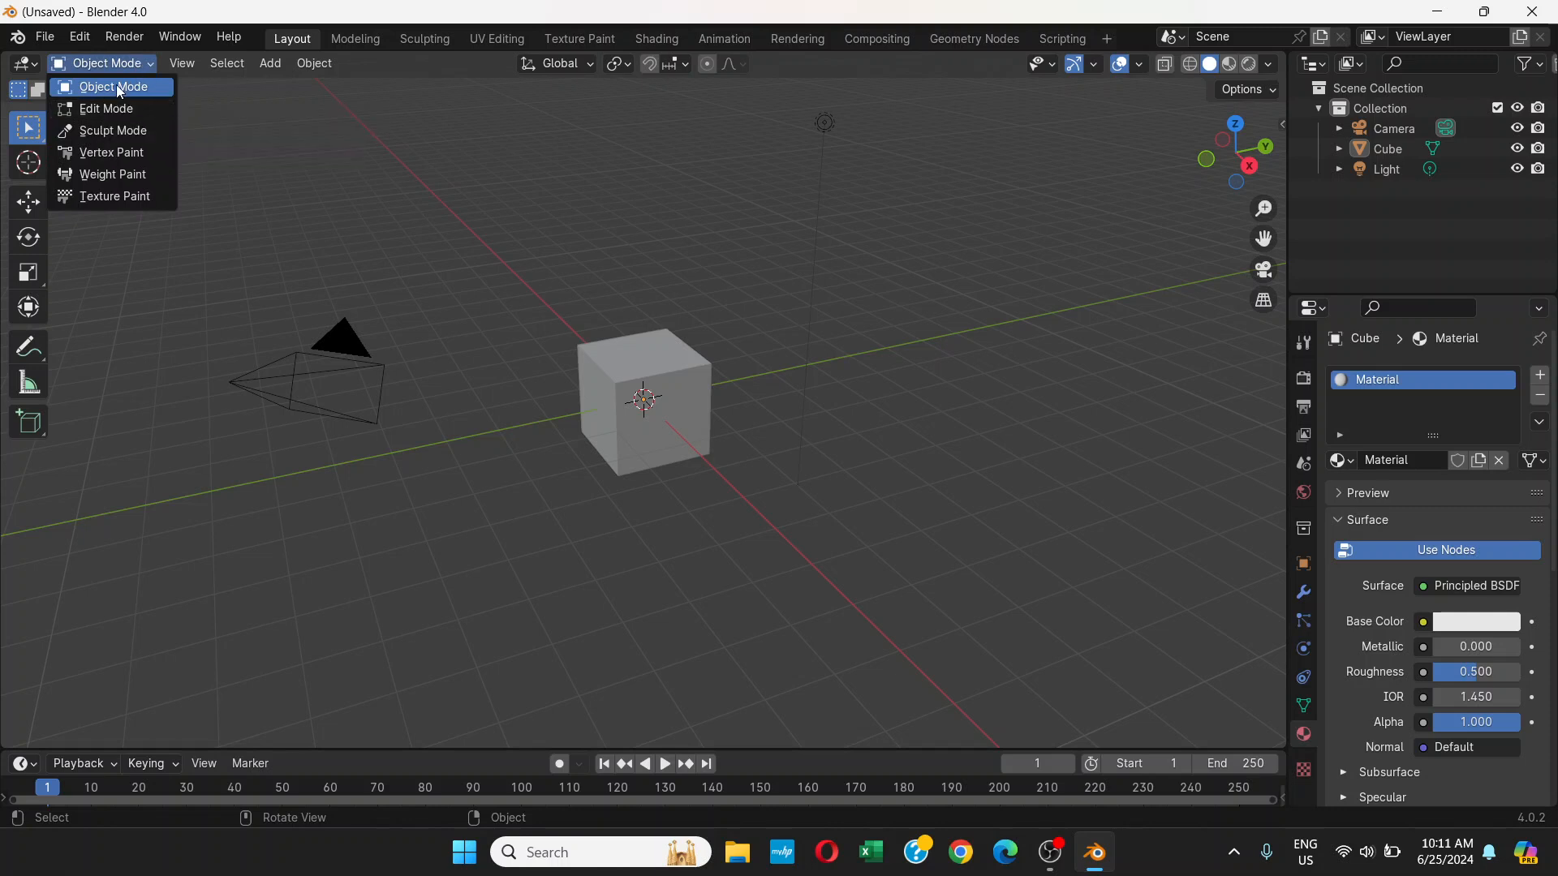
left_click(128, 110)
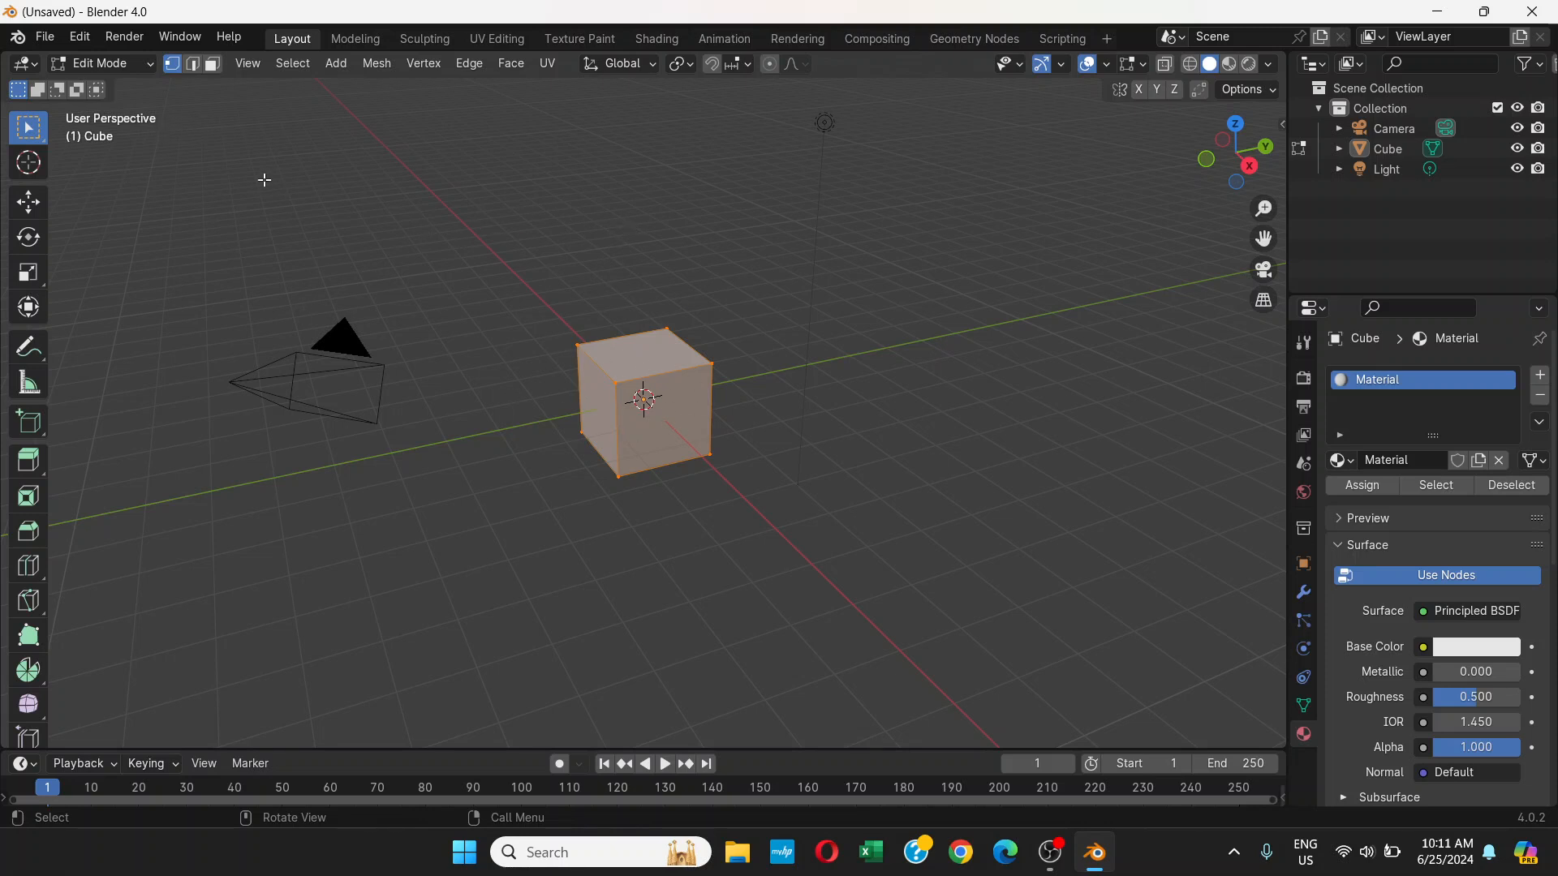
left_click(148, 68)
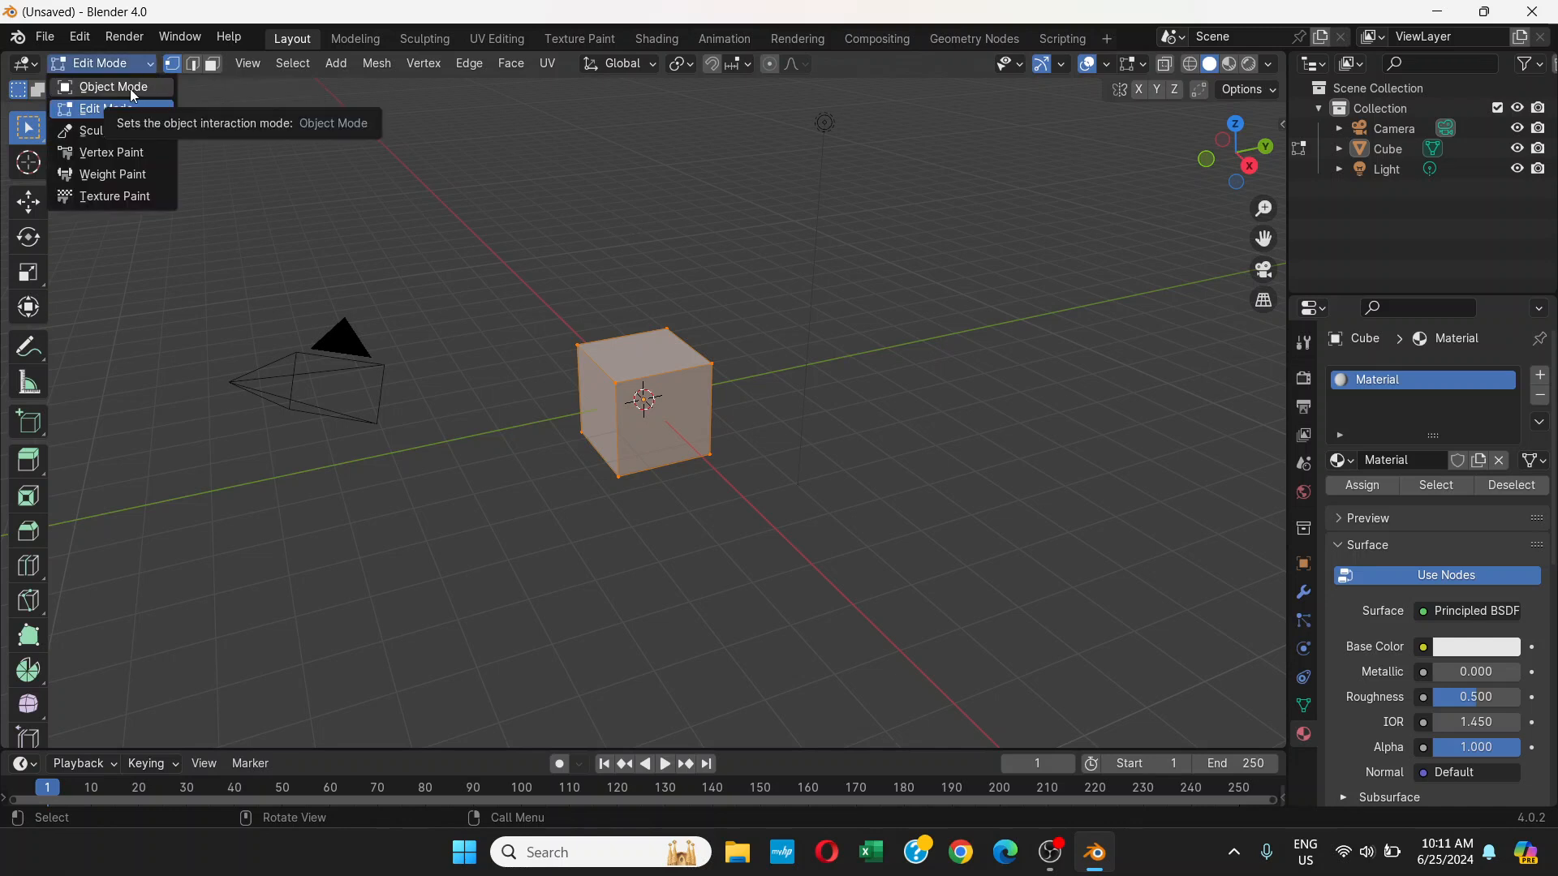
left_click(130, 89)
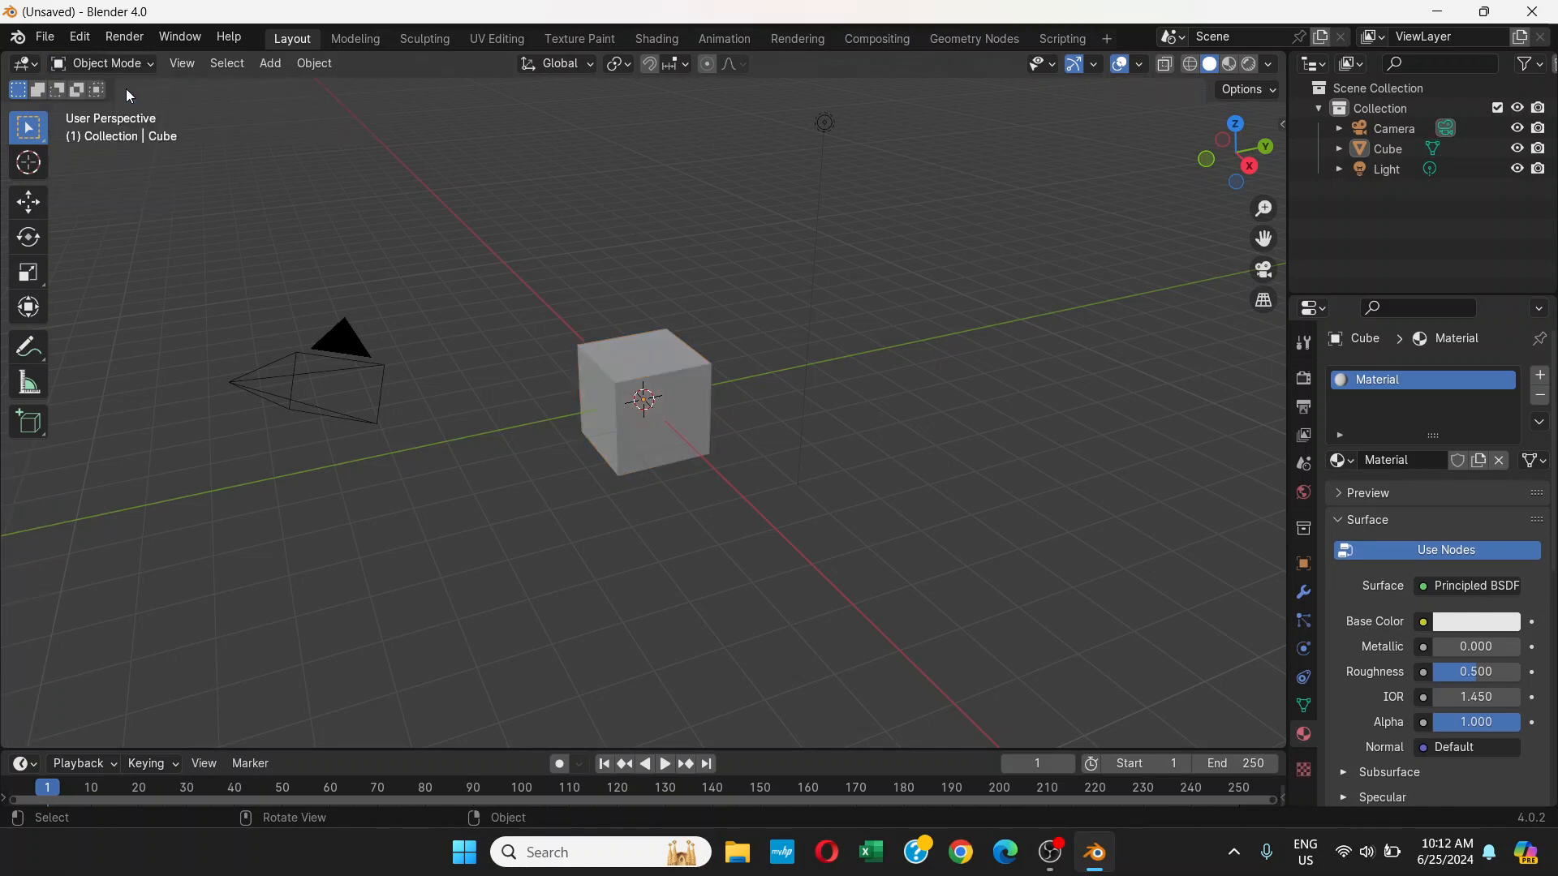
Select the cube, enter Edit Mode to view its vertices, and return to Object Mode.
left_click(626, 375)
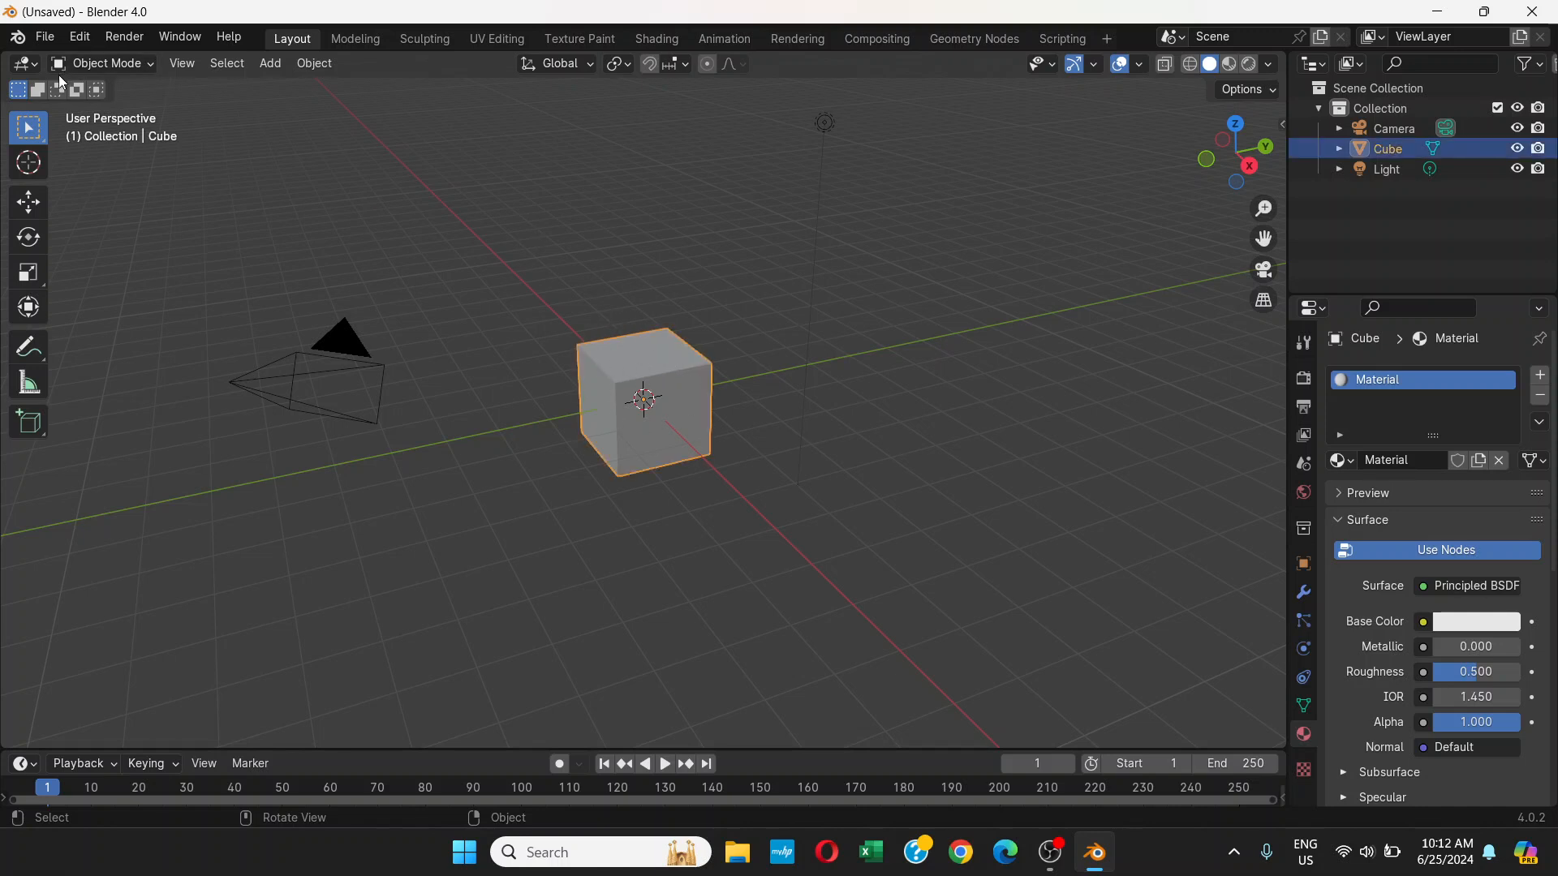
left_click(149, 63)
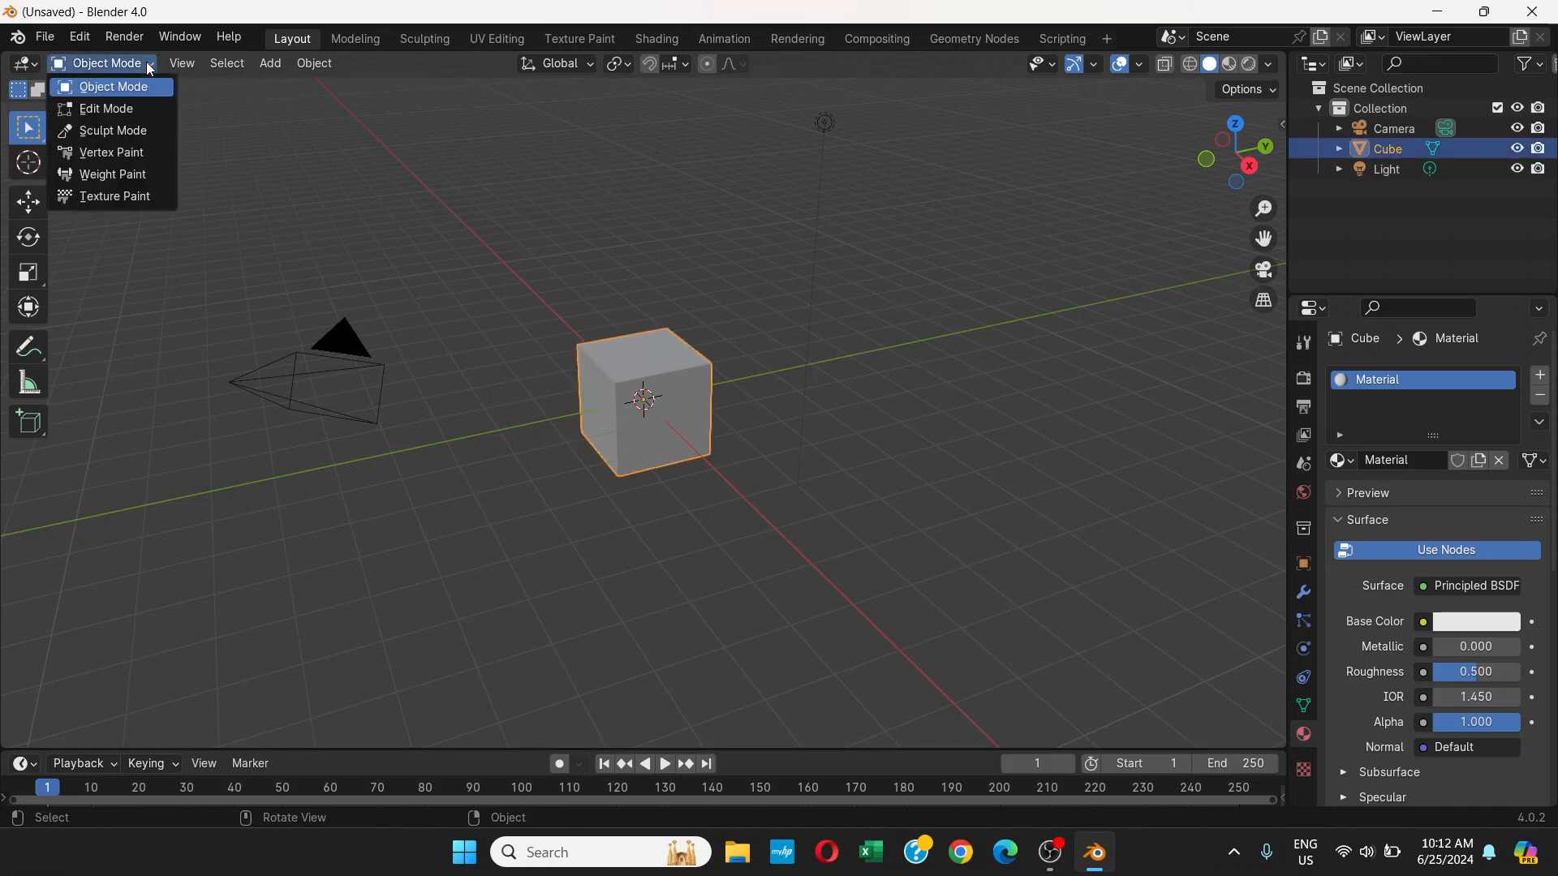
left_click(118, 108)
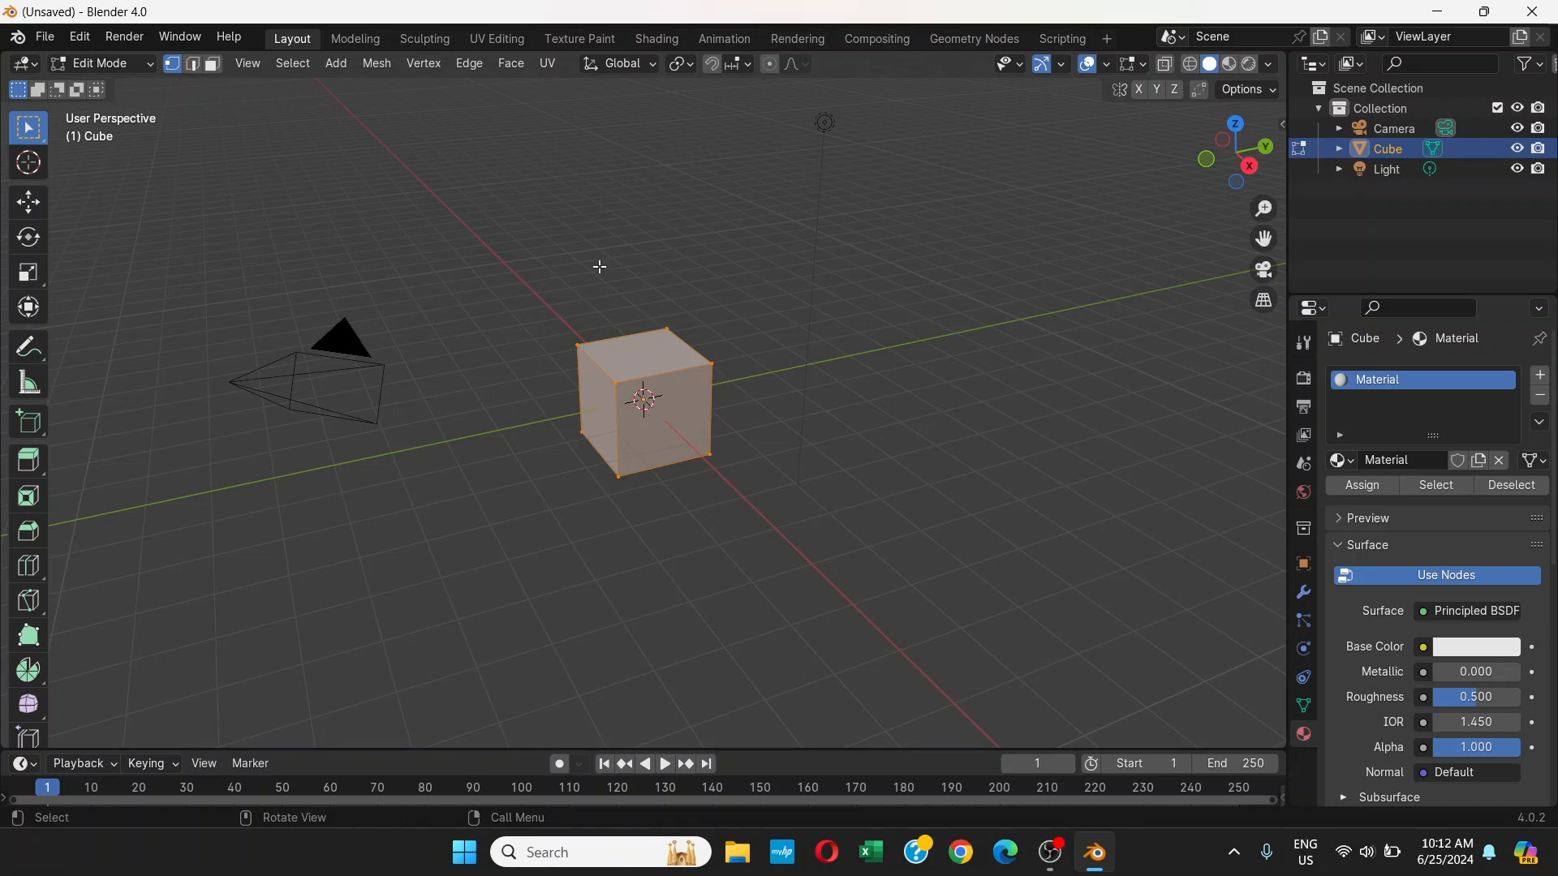
left_click(137, 66)
left_click(132, 87)
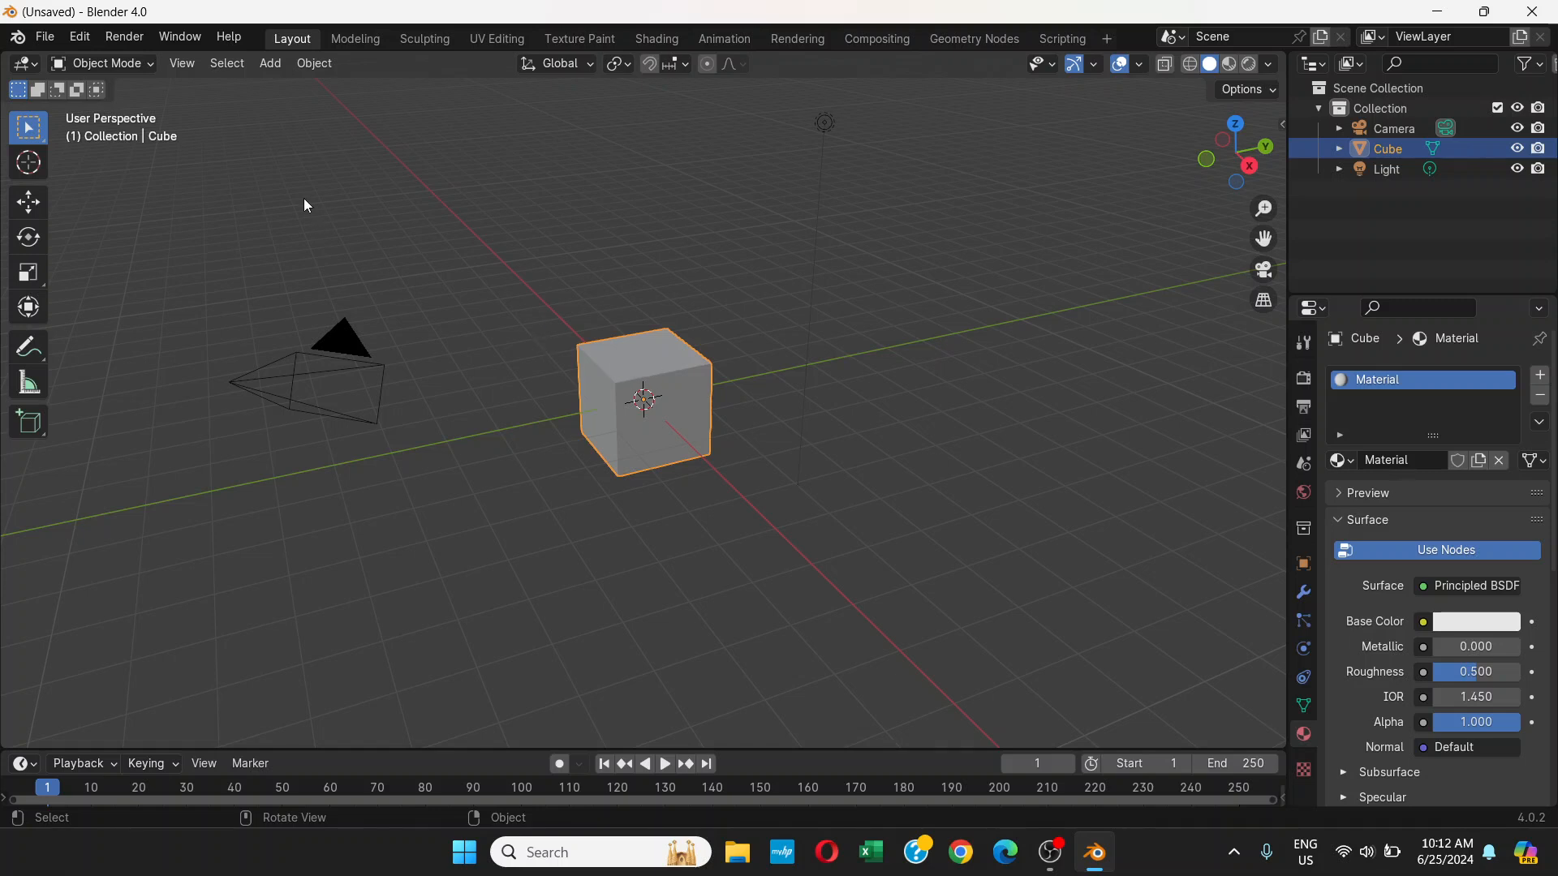
Enter Edit Mode and move the cube's rear top vertex upward and outward by about 1.4 m.
left_click(149, 65)
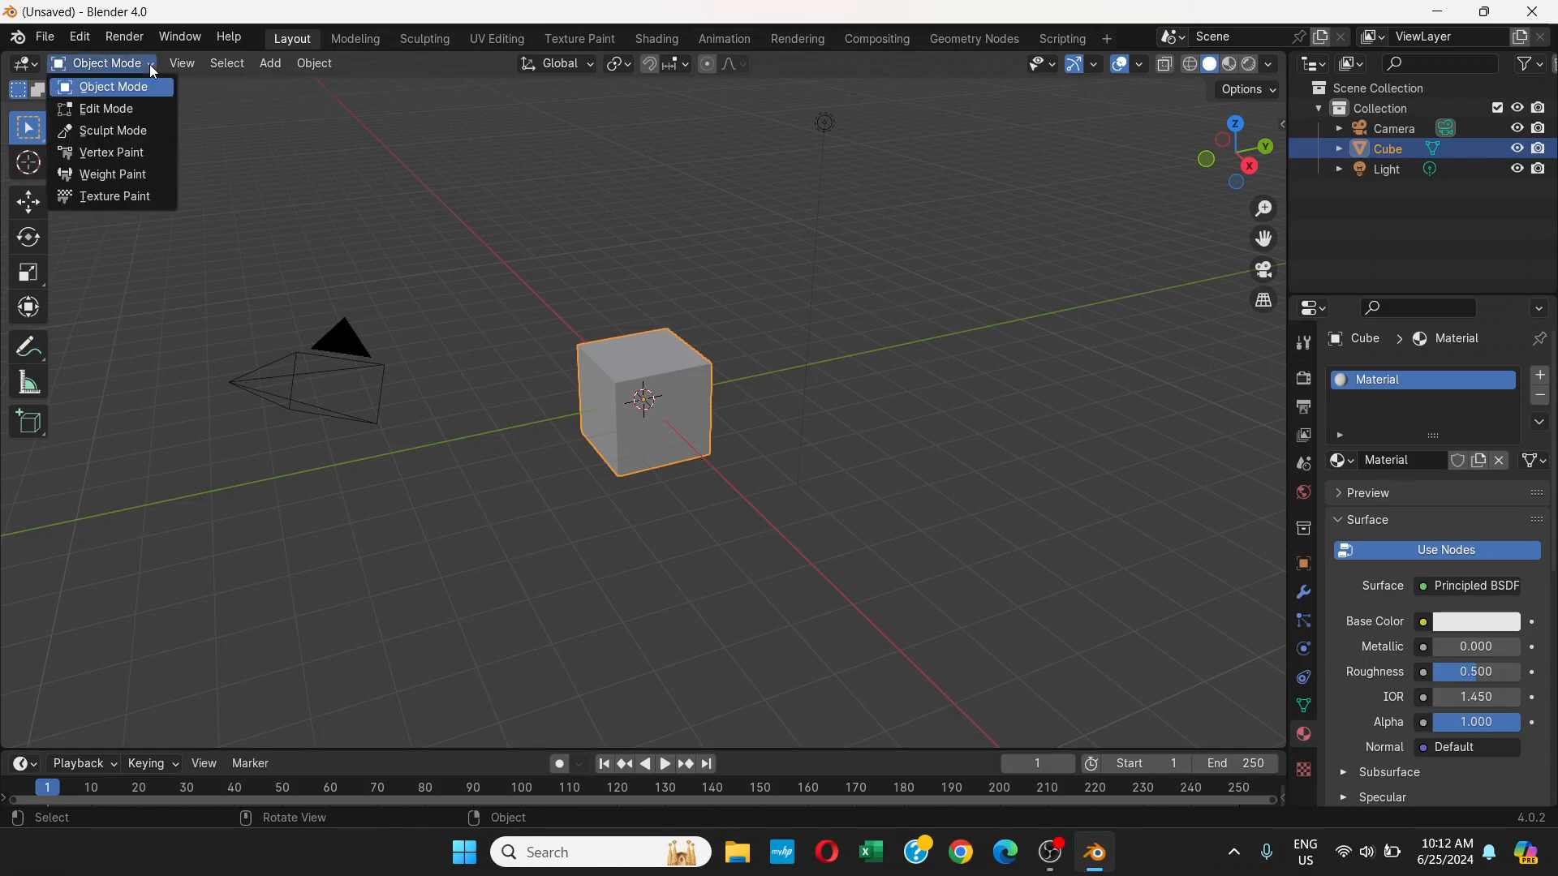
left_click(139, 105)
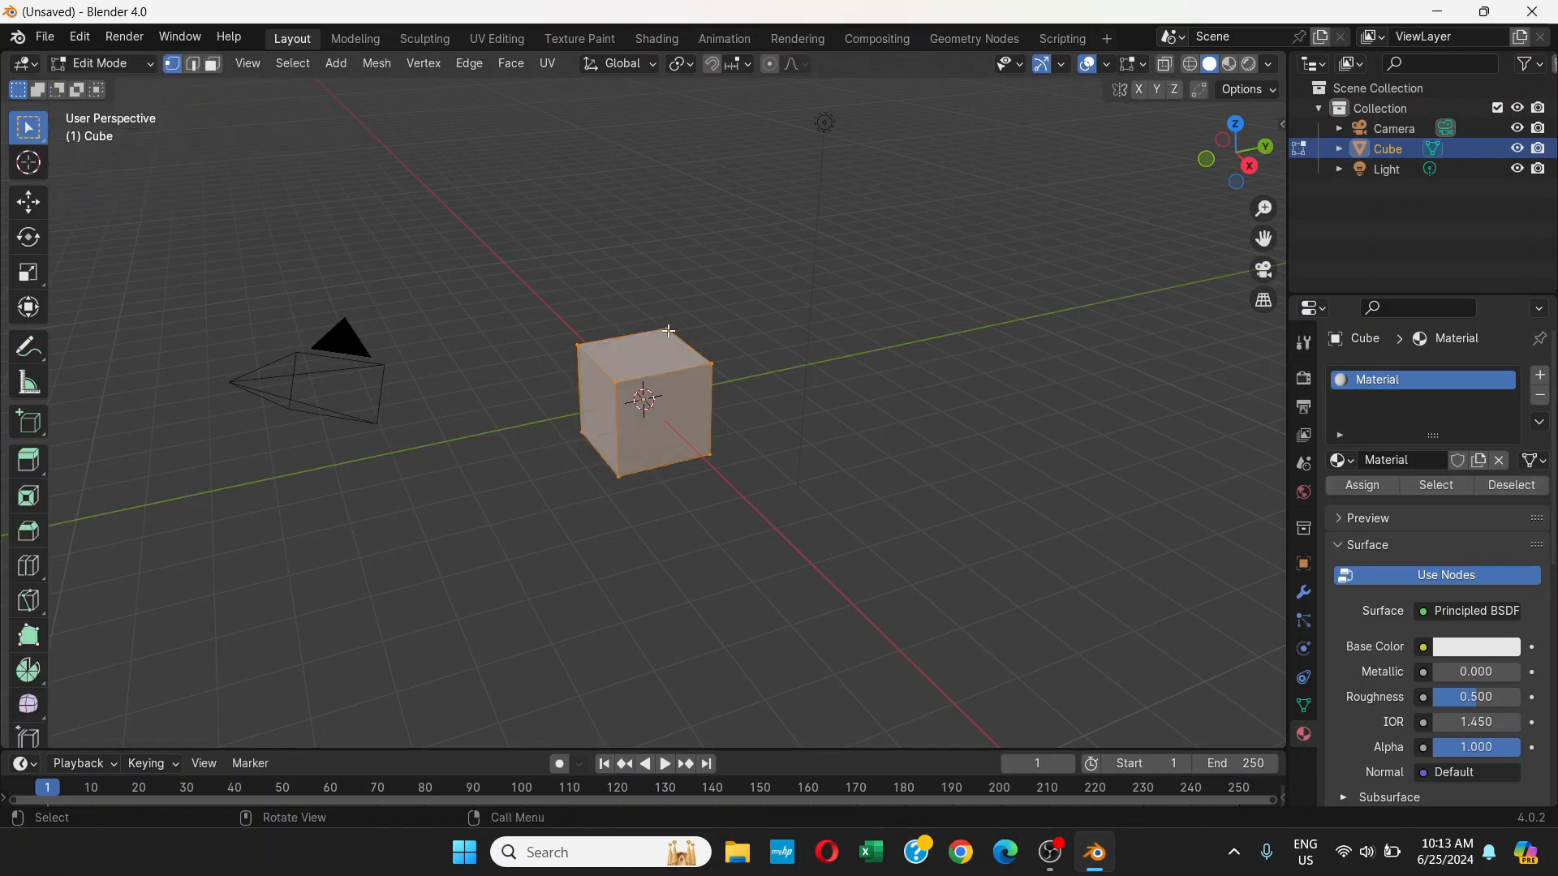
left_click(662, 329)
key("g")
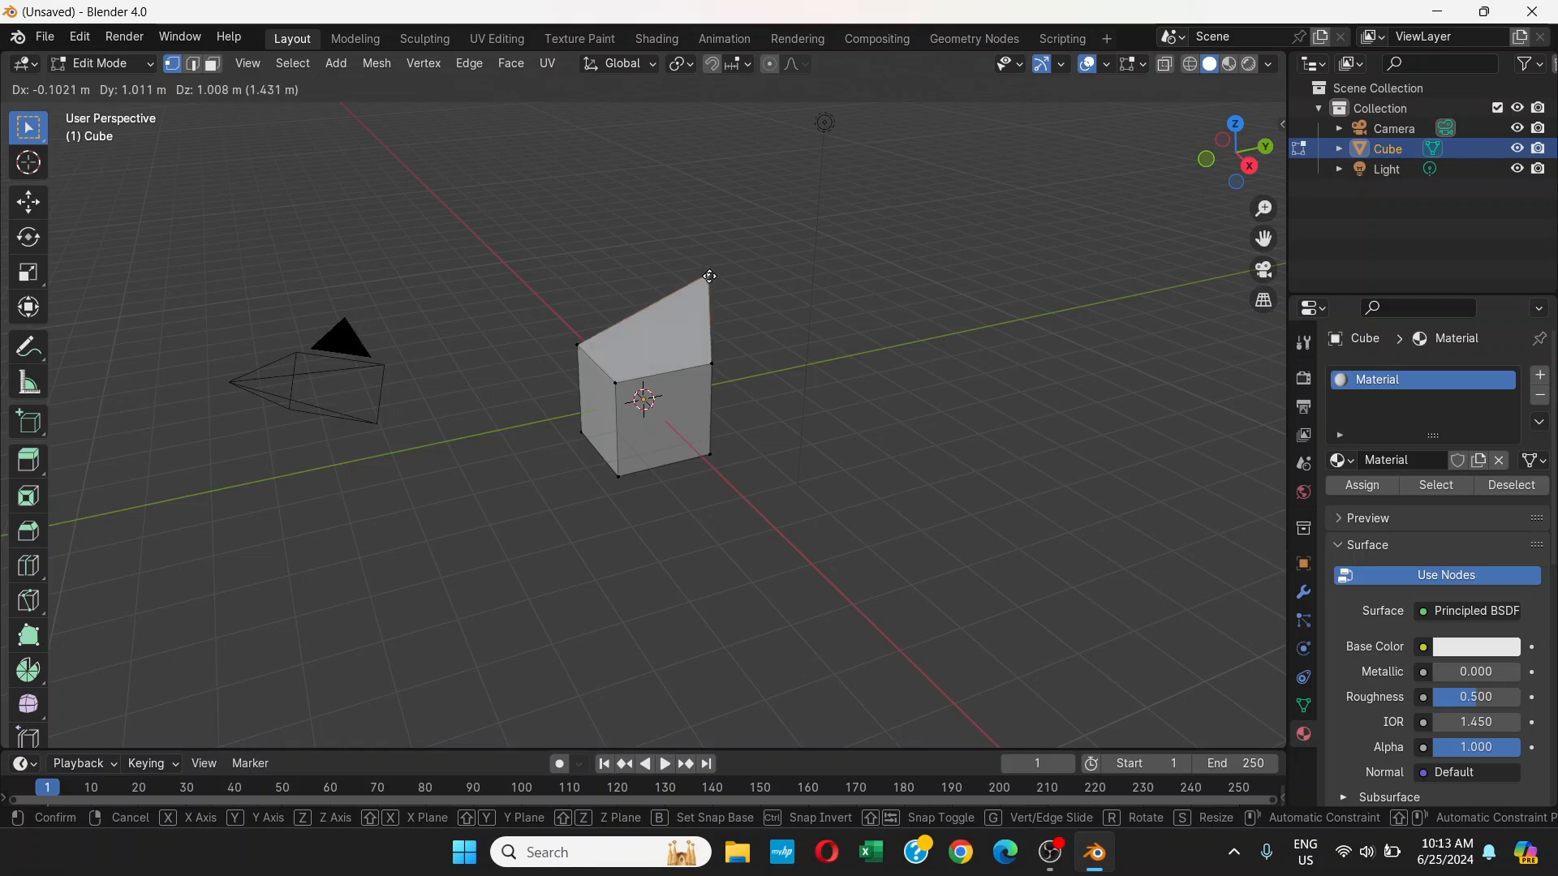
left_click(706, 278)
Move the cube's front and right top vertices outward, and return to Object Mode.
left_click(614, 383)
key("g")
left_click(530, 396)
left_click(711, 363)
key("g")
left_click(804, 383)
left_click(143, 65)
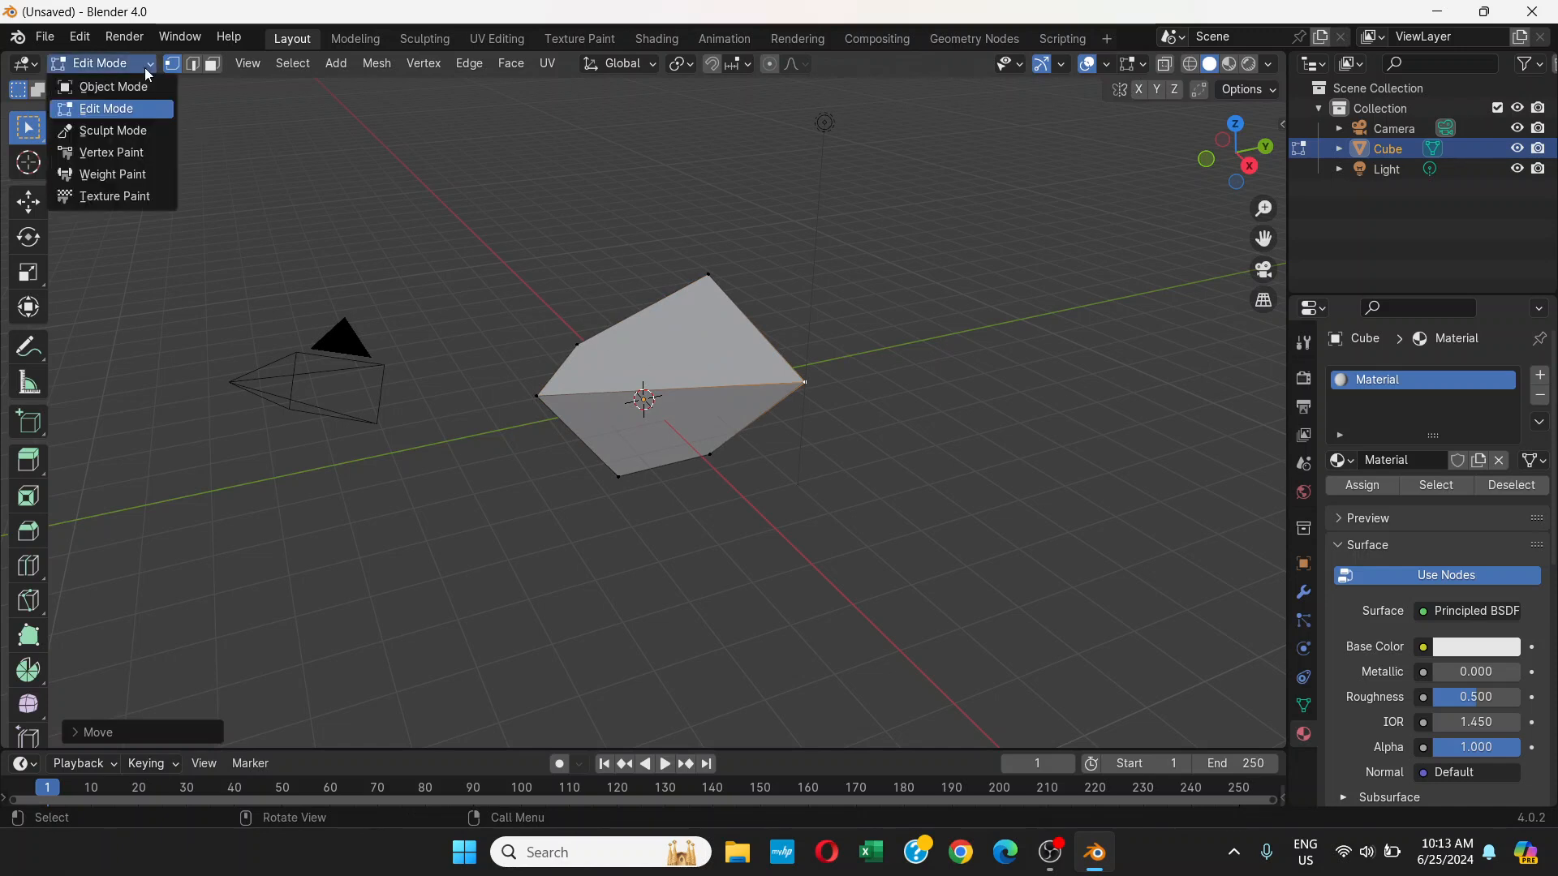
left_click(138, 89)
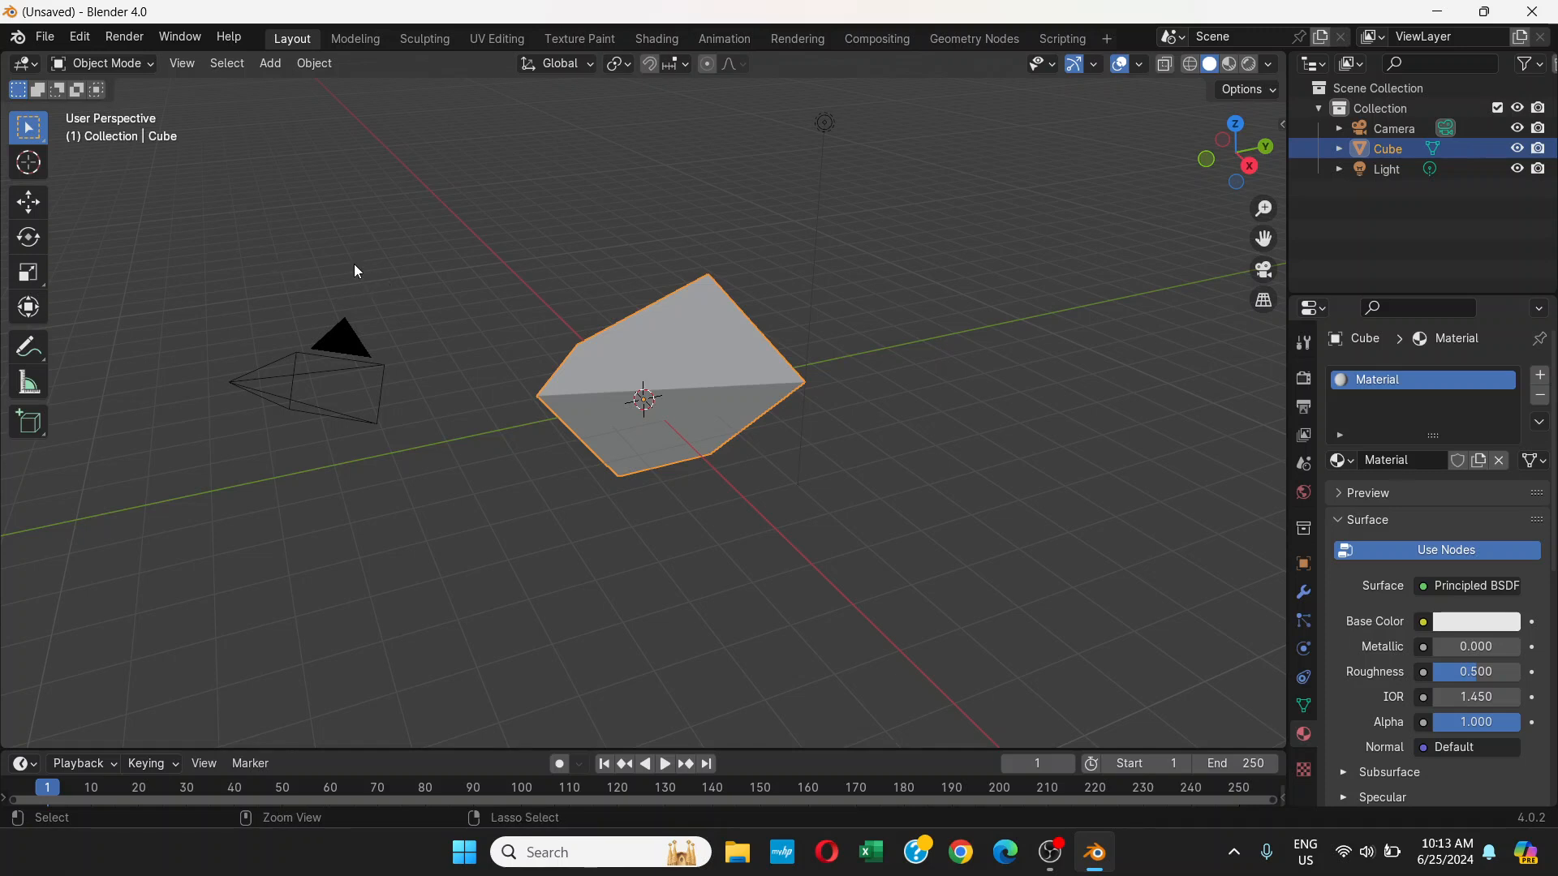
Return the cube to Edit Mode and undo the moves of its front and right top vertices.
left_click(137, 64)
left_click(134, 107)
key("Tab")
key("ctrl+z")
key("ctrl+z")
key("ctrl+z")
key("ctrl+z")
key("ctrl+z")
key("ctrl+z")
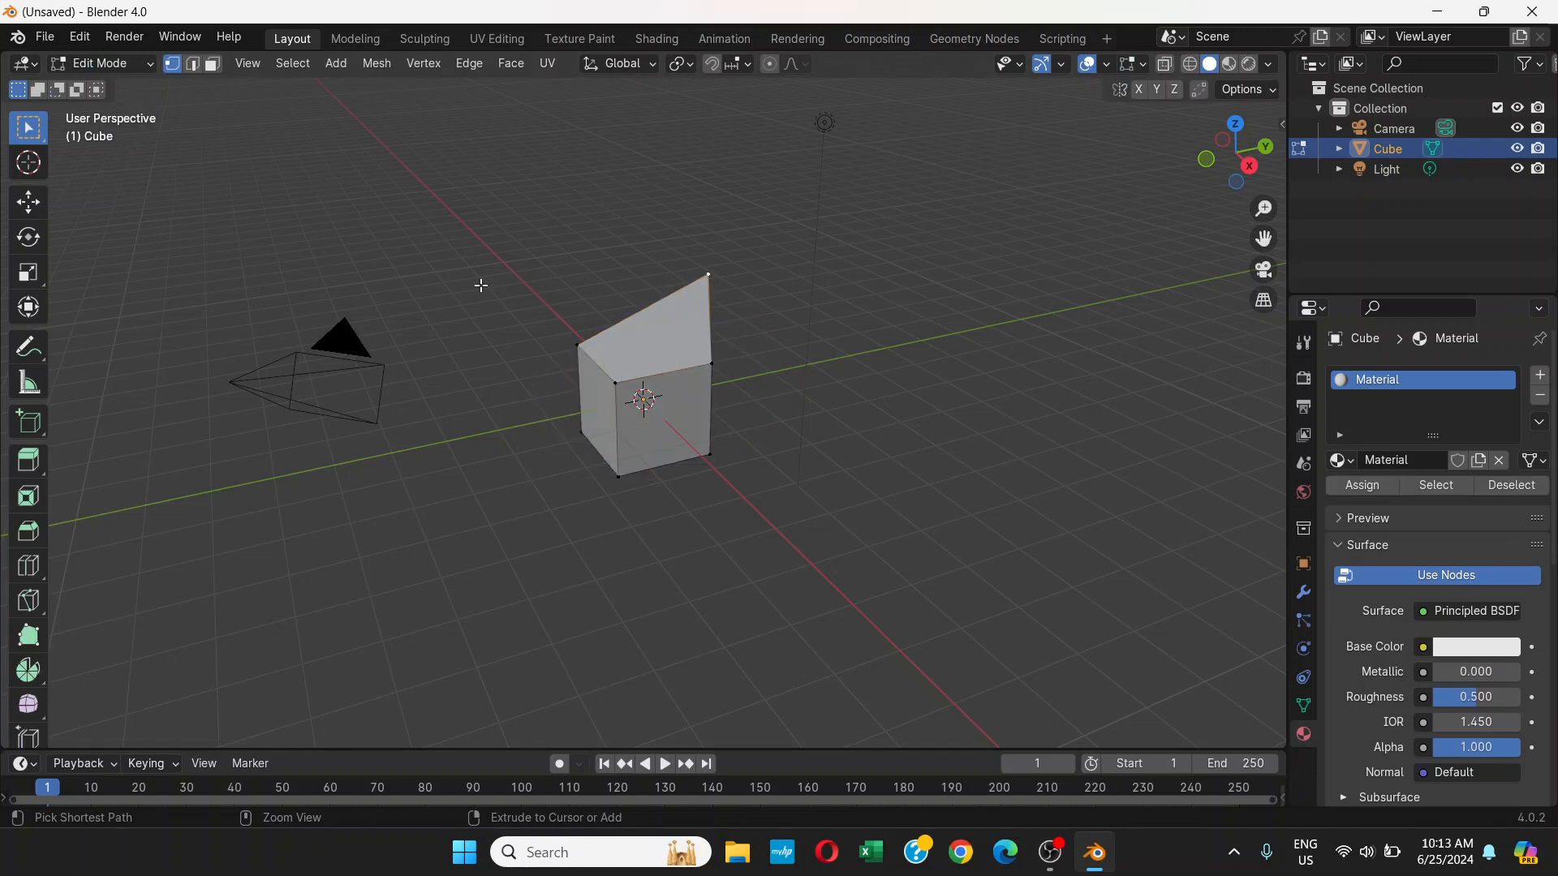
Restore the cube's rear top vertex, view the shape in Object Mode, and return to Edit Mode.
left_click(151, 71)
left_click(121, 85)
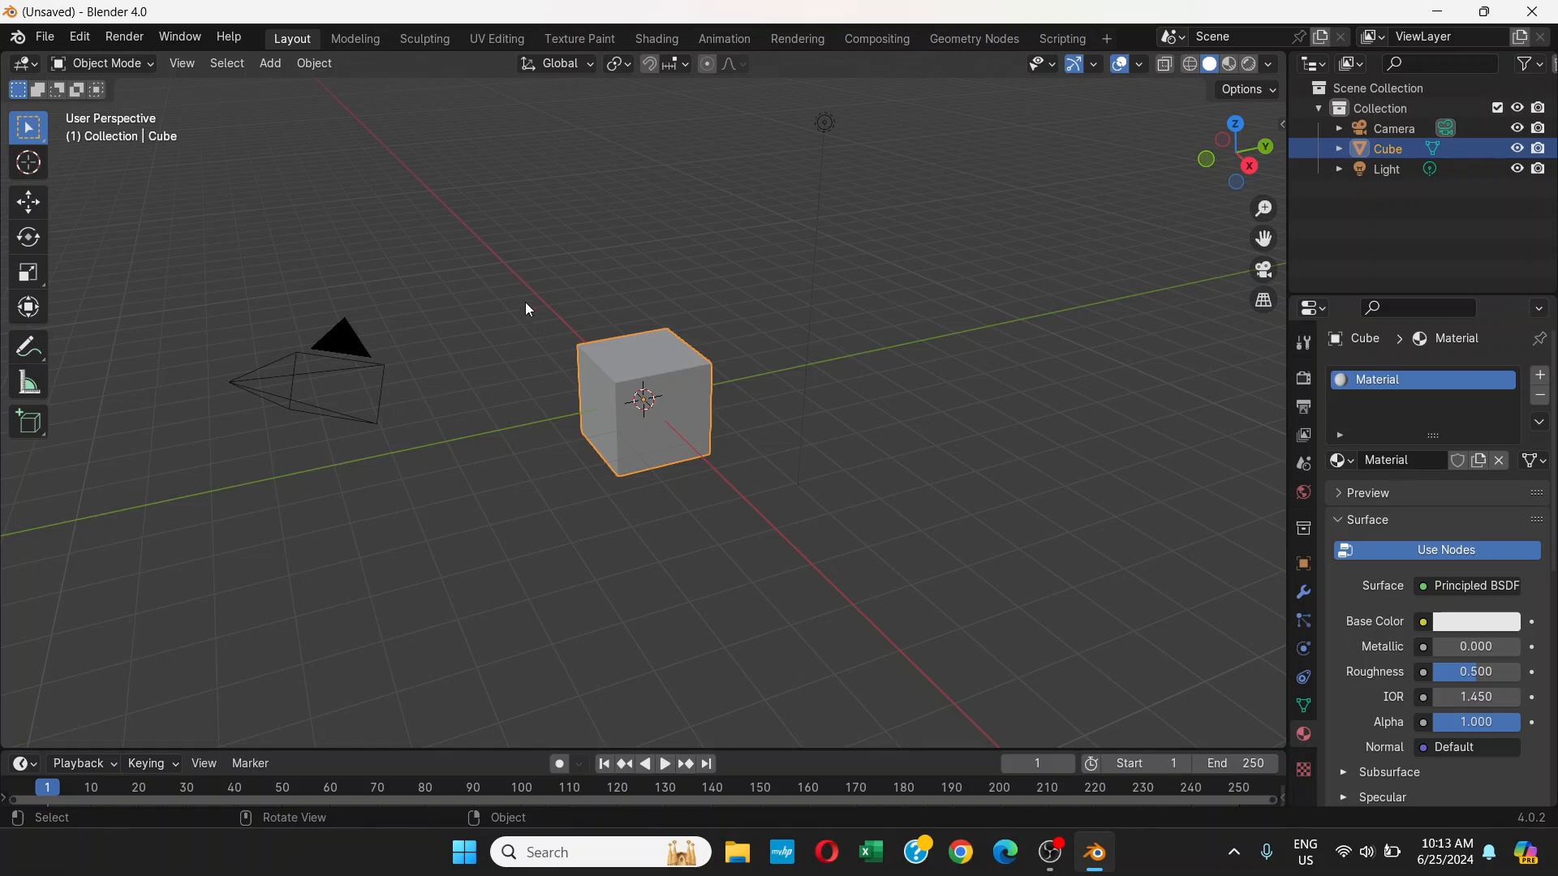
left_click(144, 68)
left_click(154, 66)
left_click(120, 110)
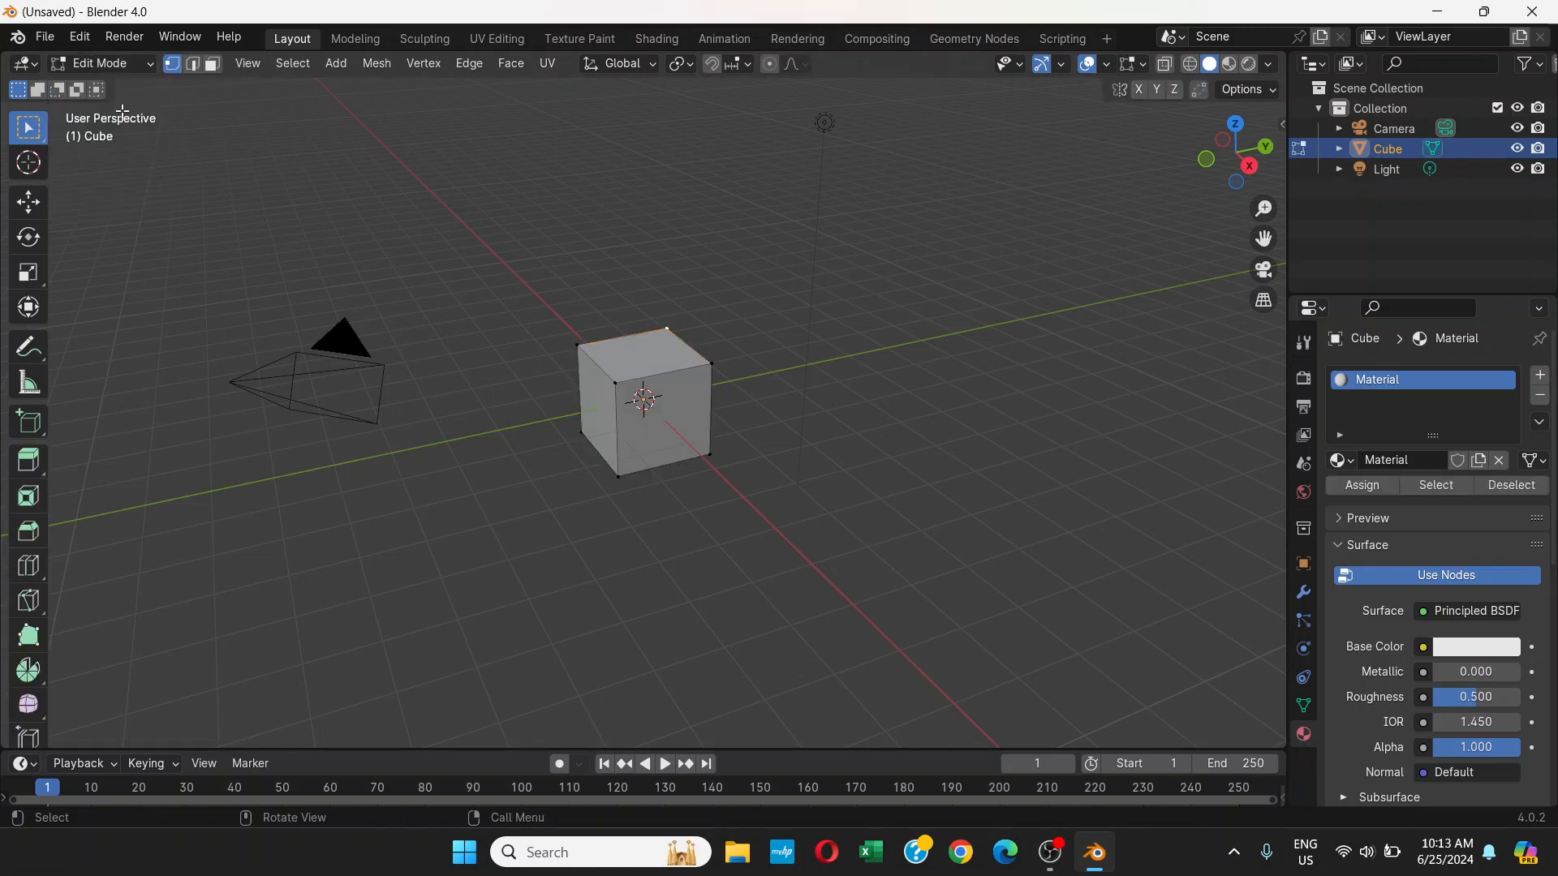
Duplicate the cube's entire mesh in Edit Mode and place the copy about 3.9 m away beside the original.
key("a")
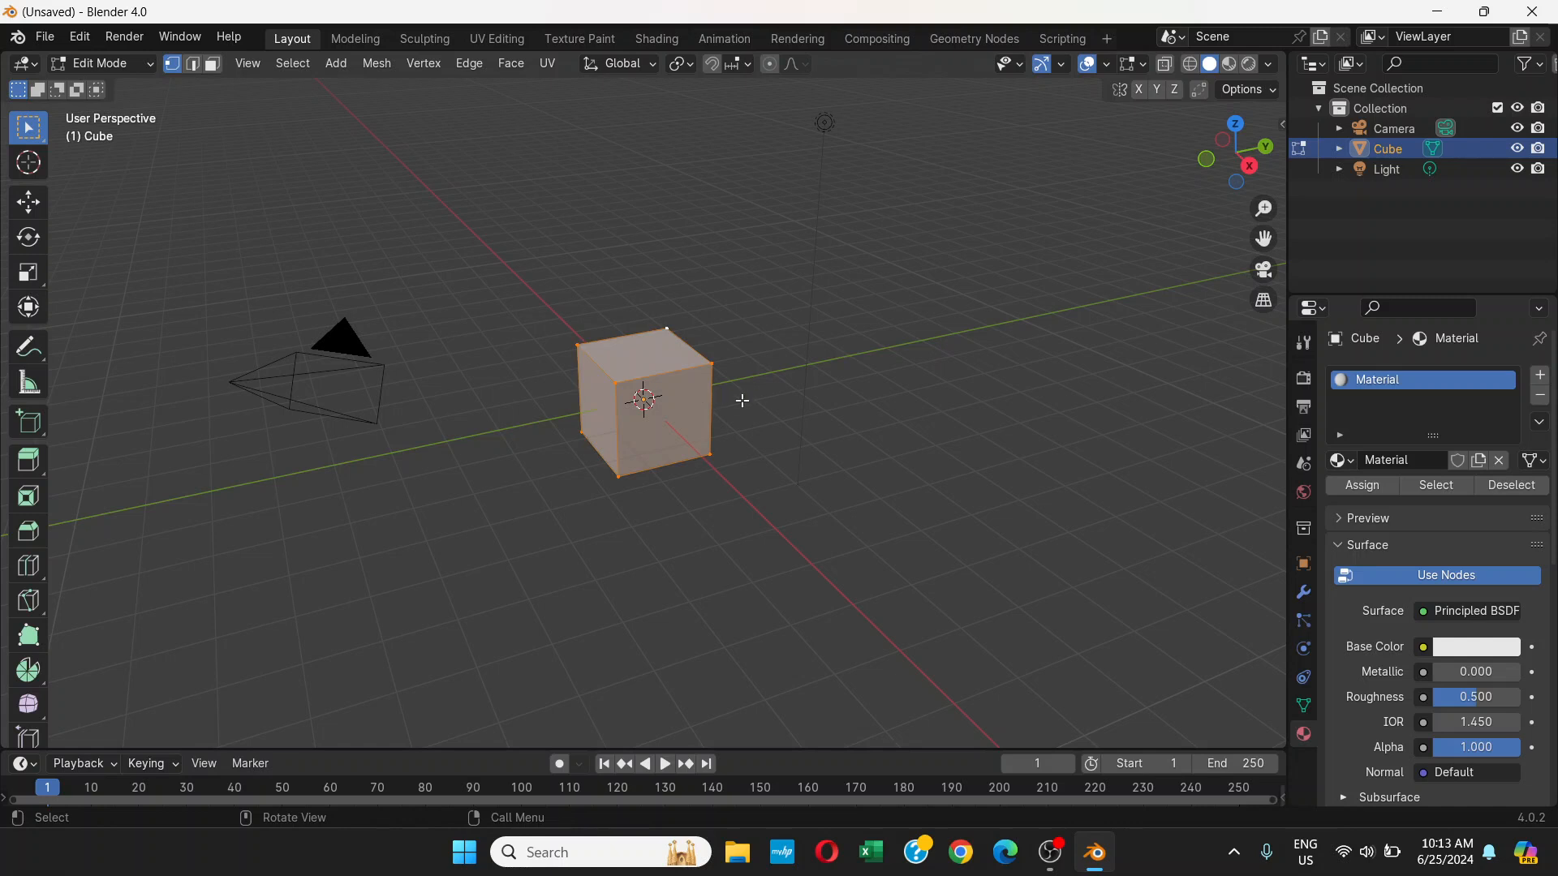
key("e")
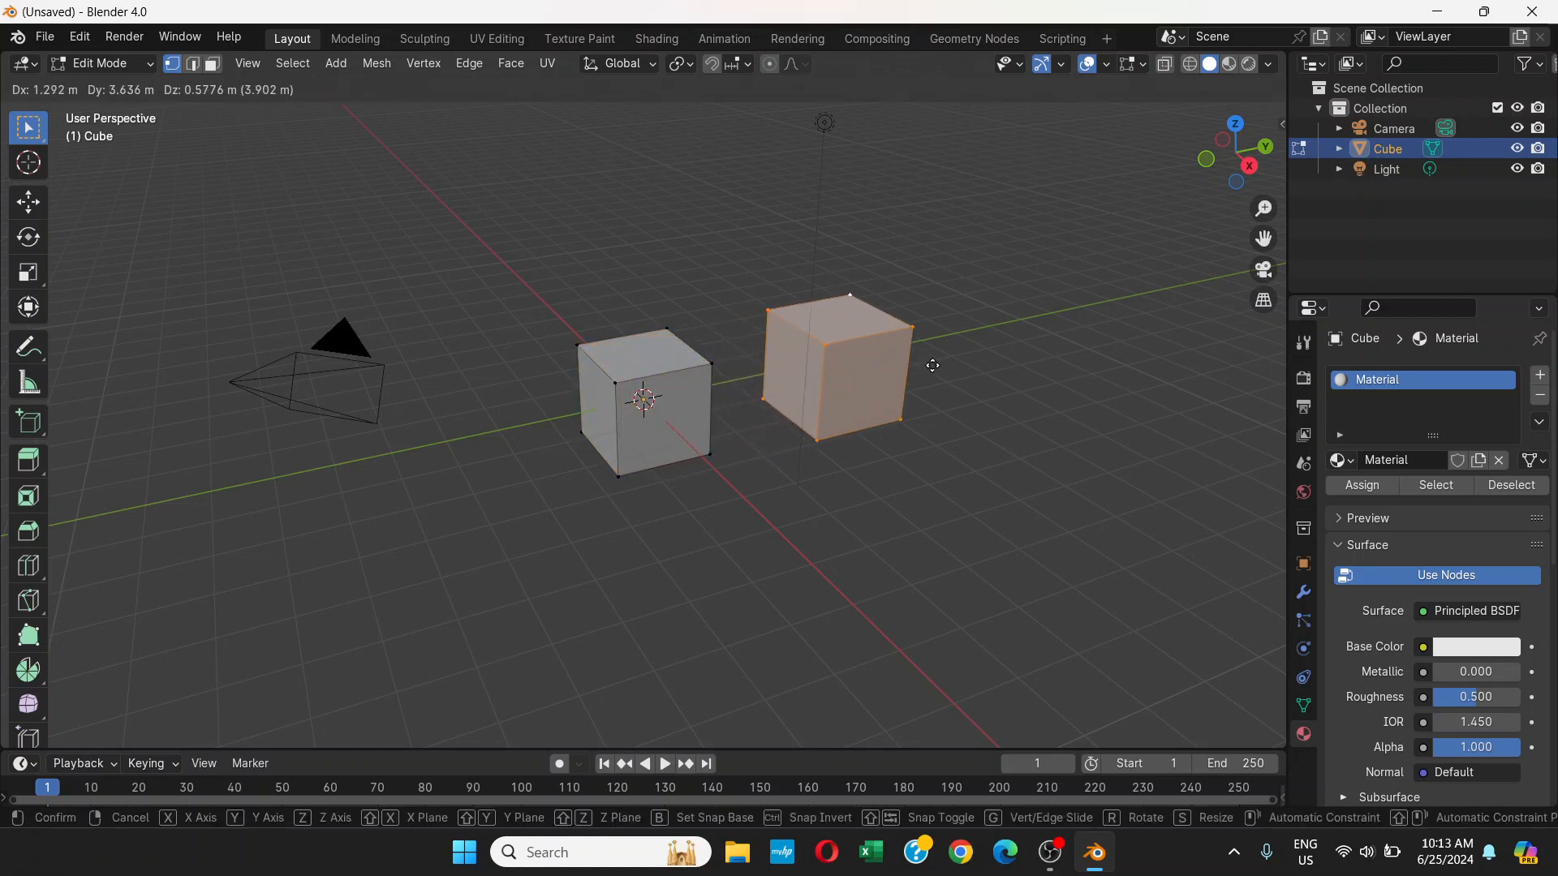
left_click(934, 361)
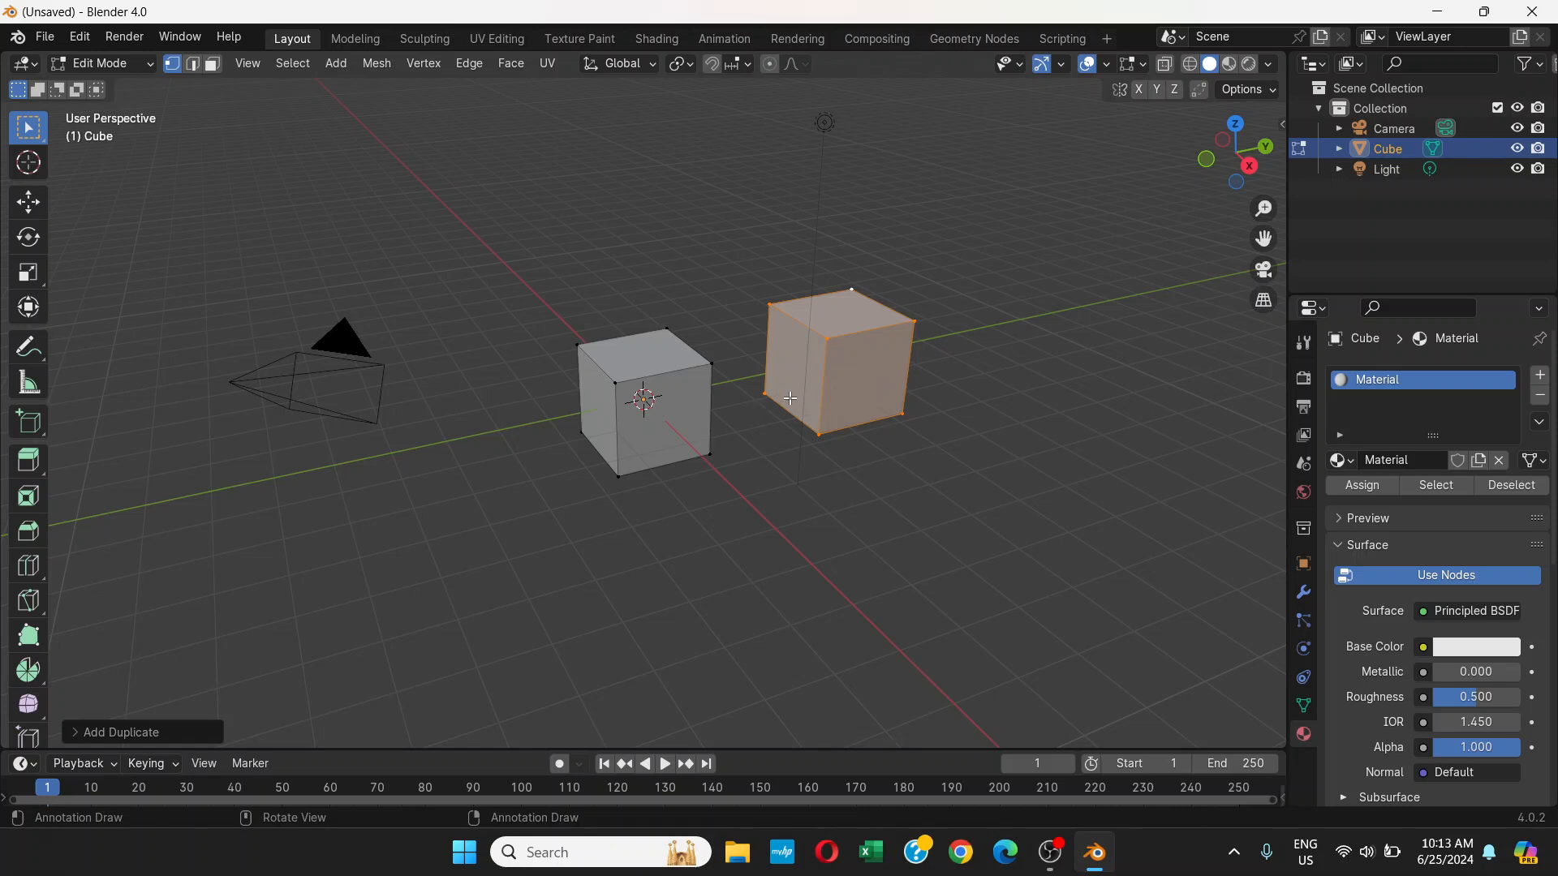
Switch to Object Mode, select the cube object, and try moving both cube shapes together.
left_click(94, 63)
left_click(145, 65)
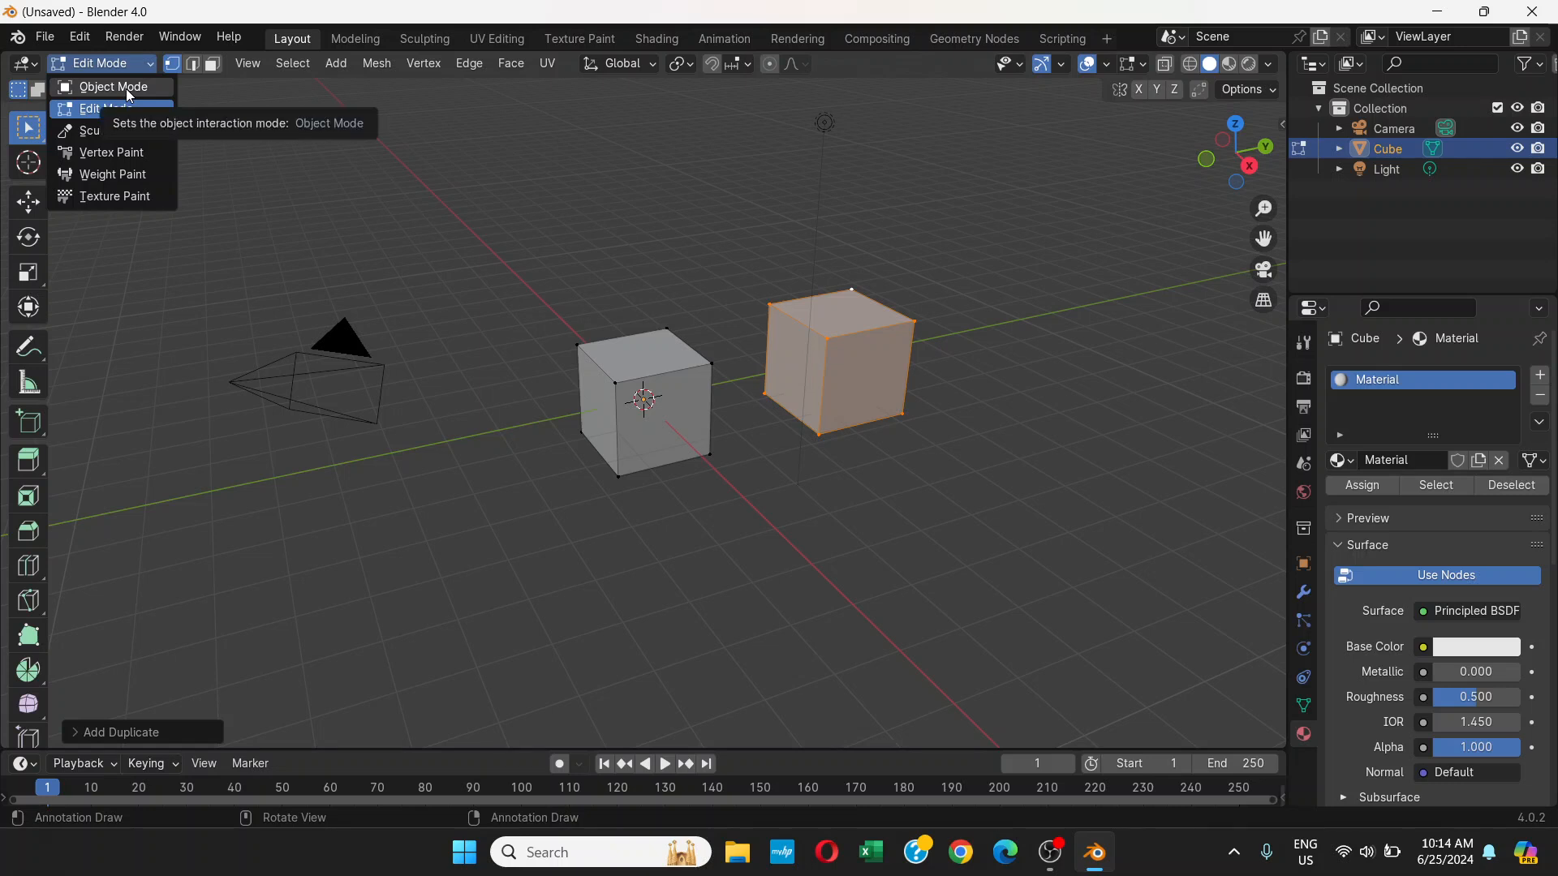
left_click(125, 88)
left_click(403, 519)
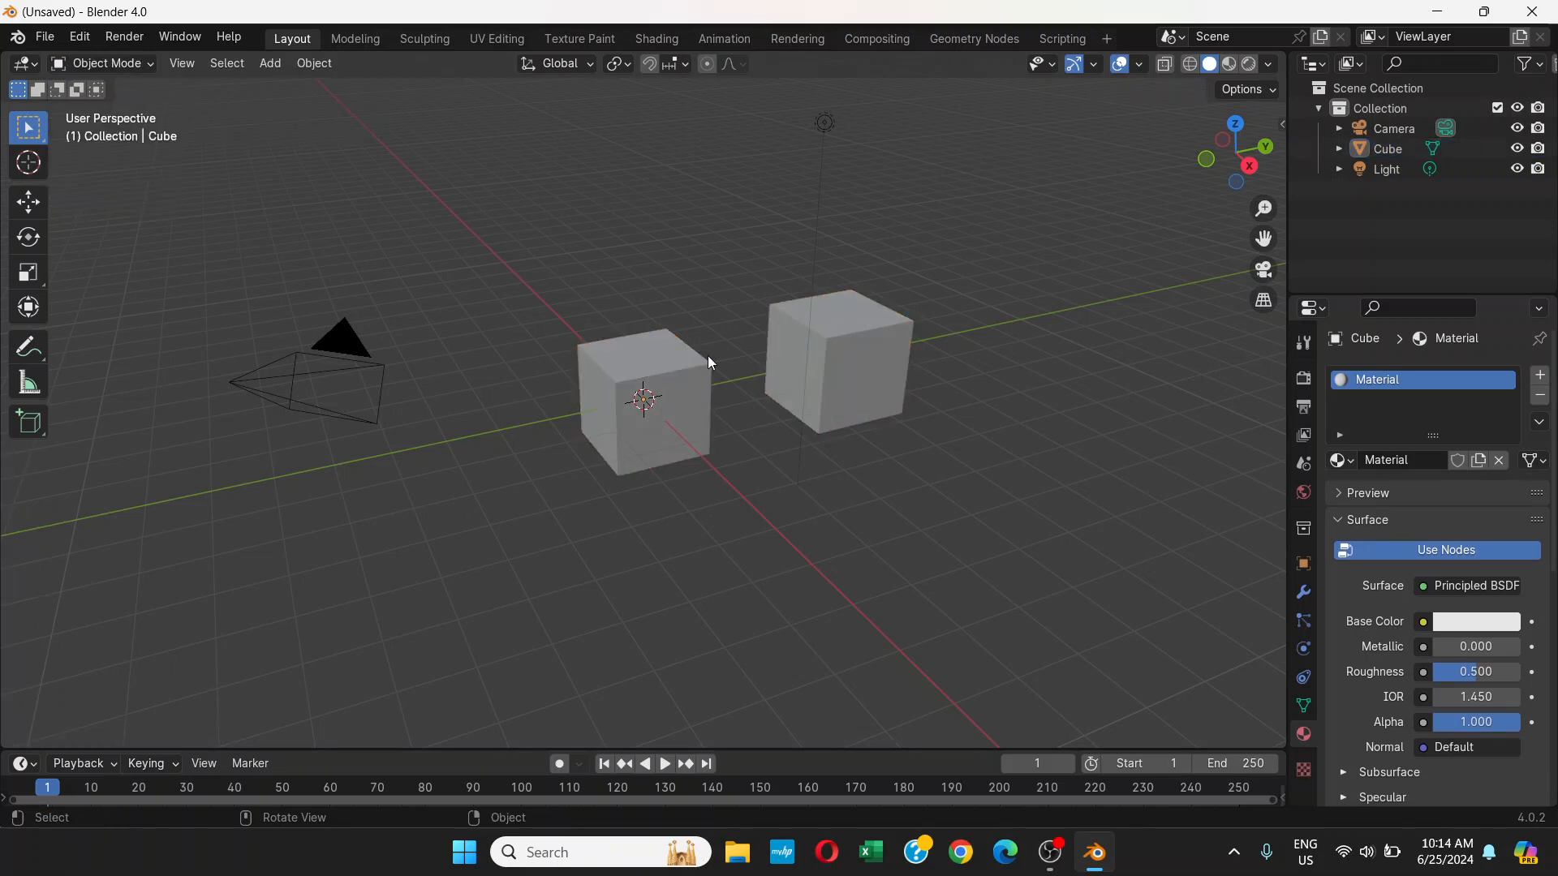
key("a")
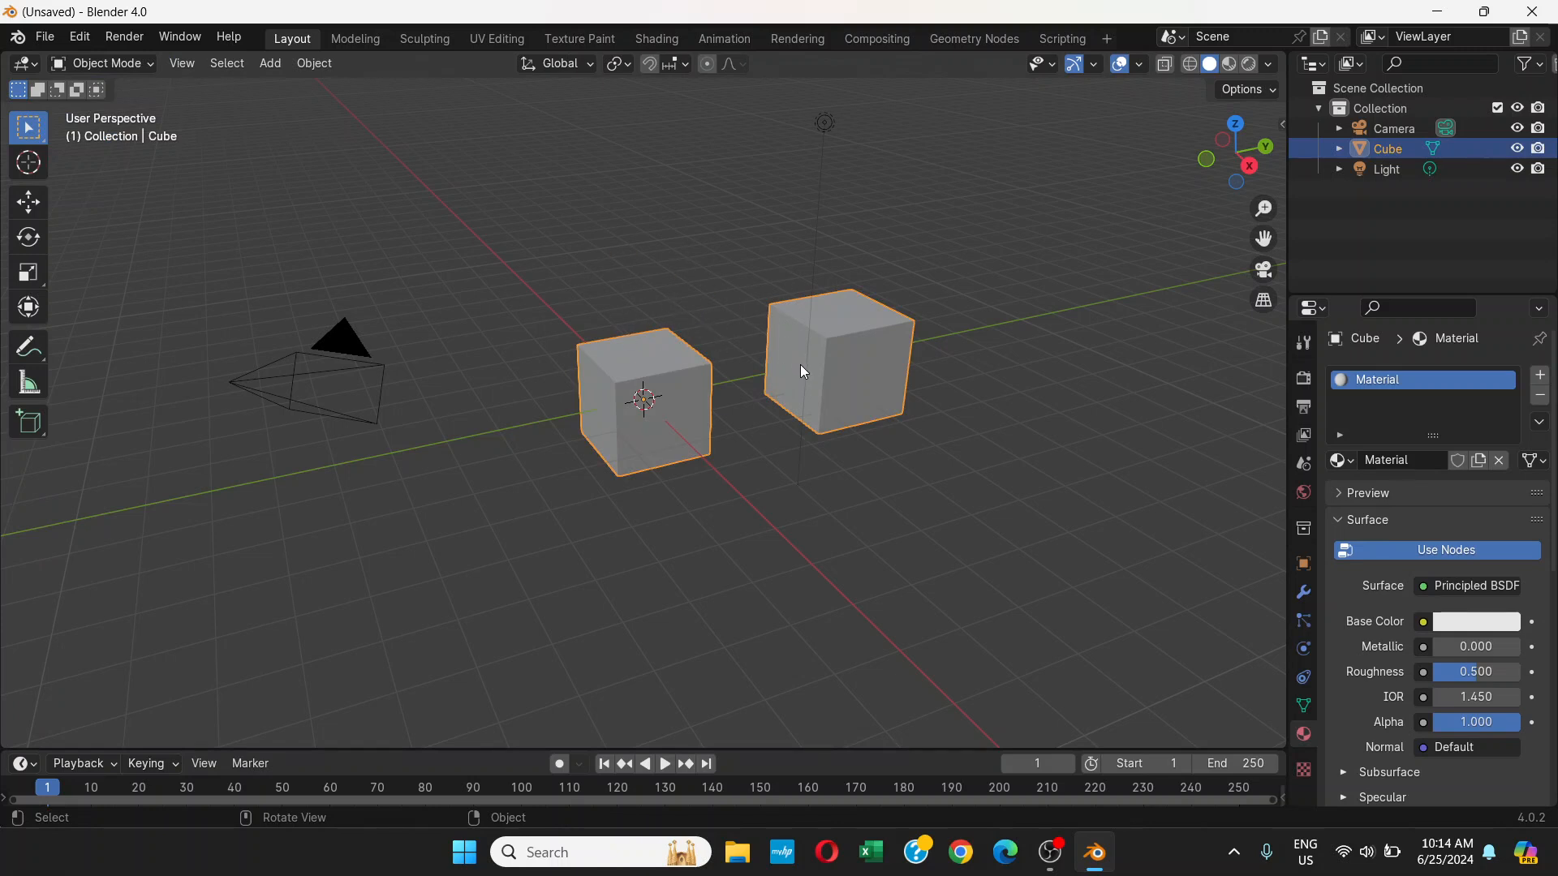
key("g")
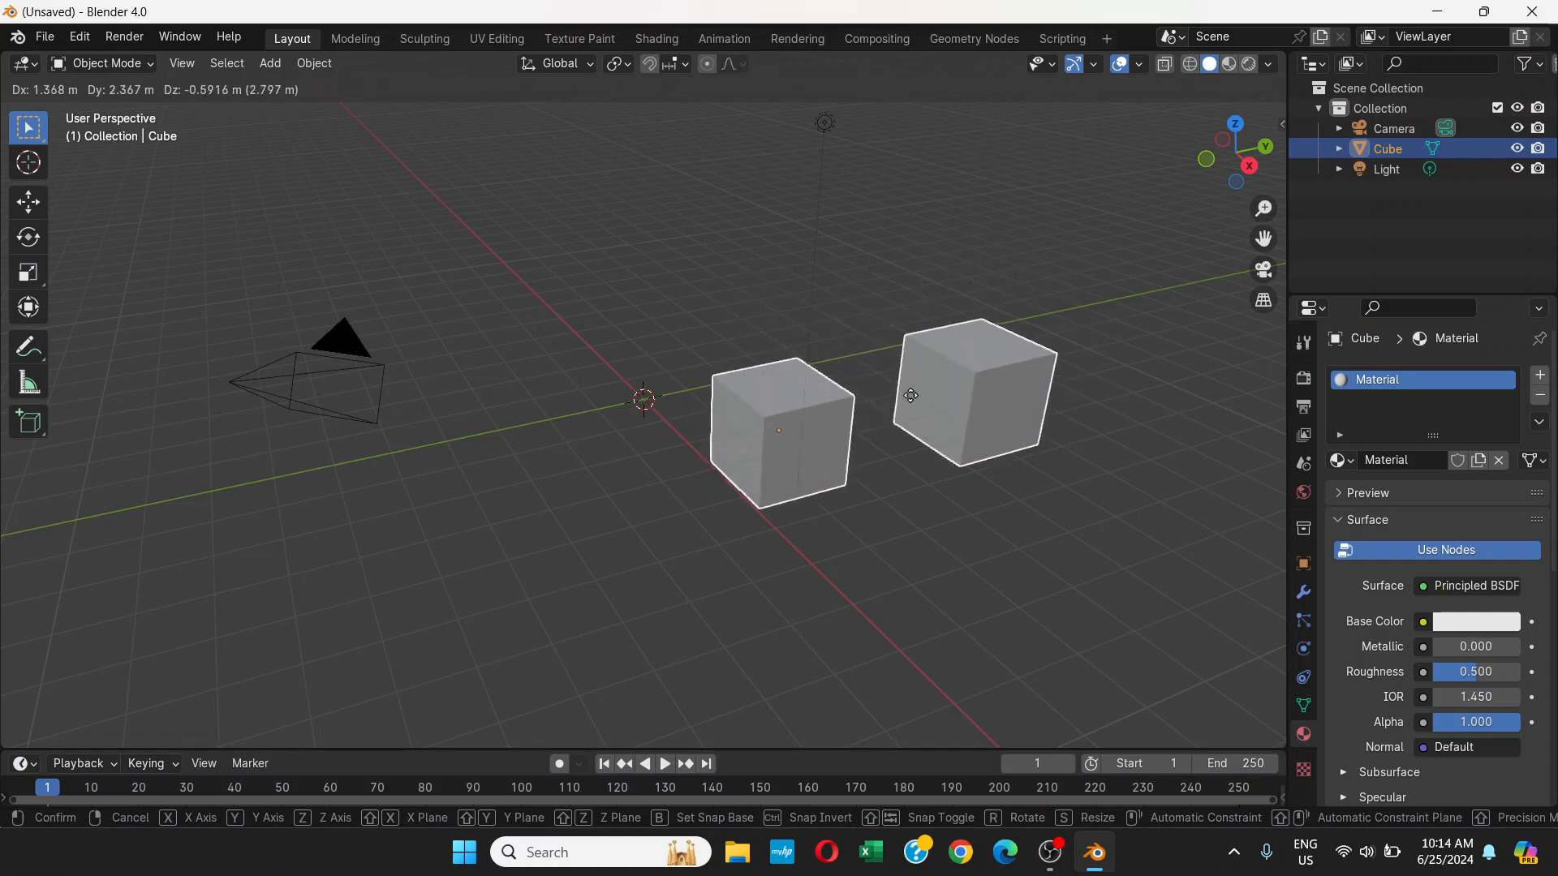
right_click(958, 318)
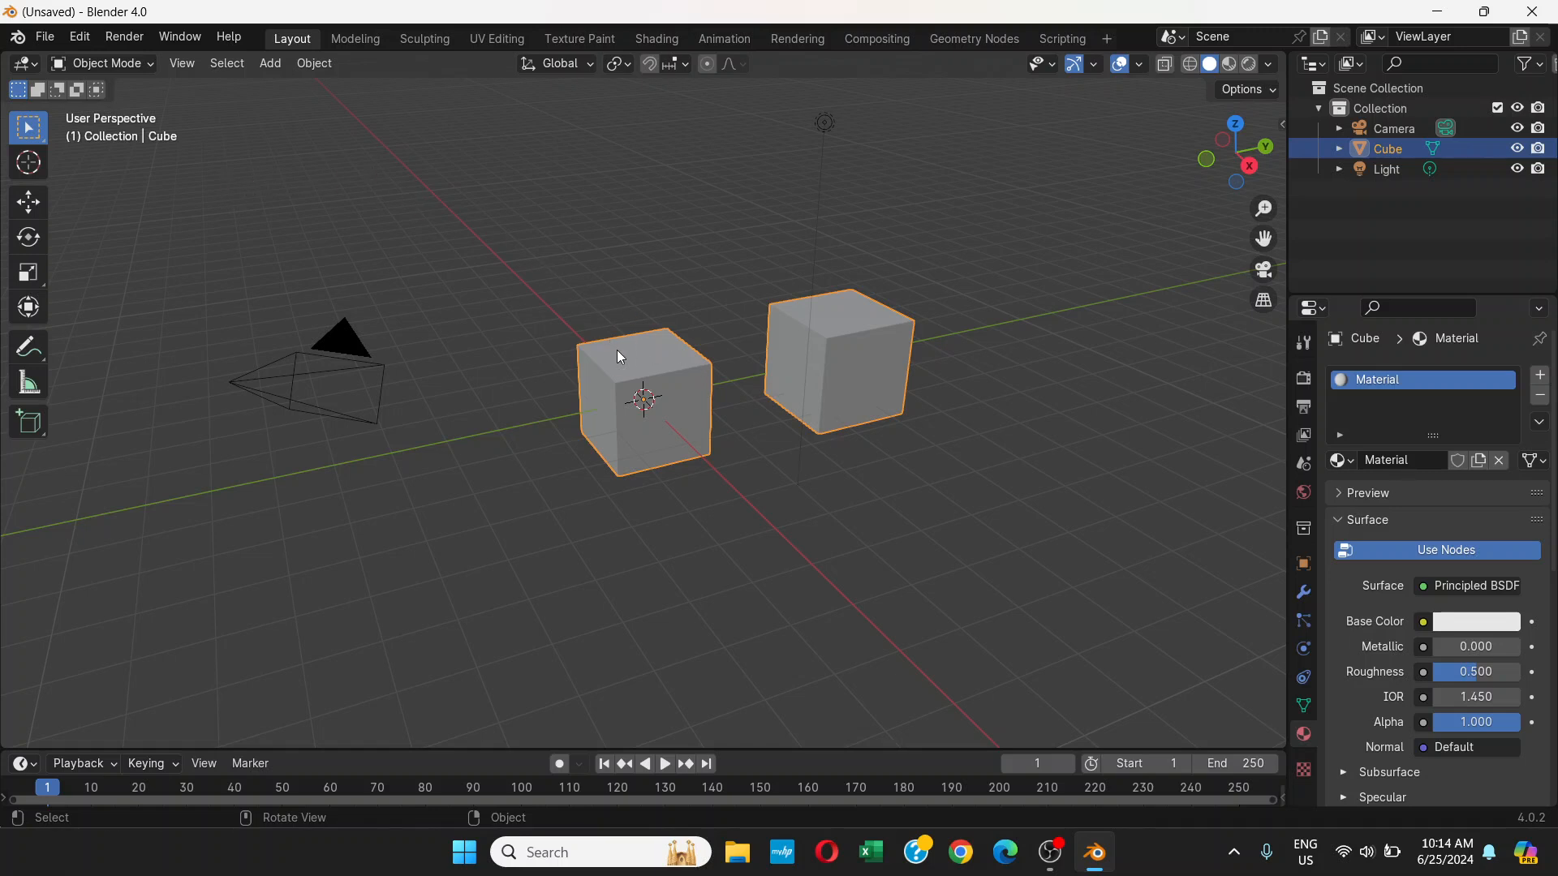
Compare the two cube shapes in Edit Mode, and return to Object Mode.
left_click(145, 70)
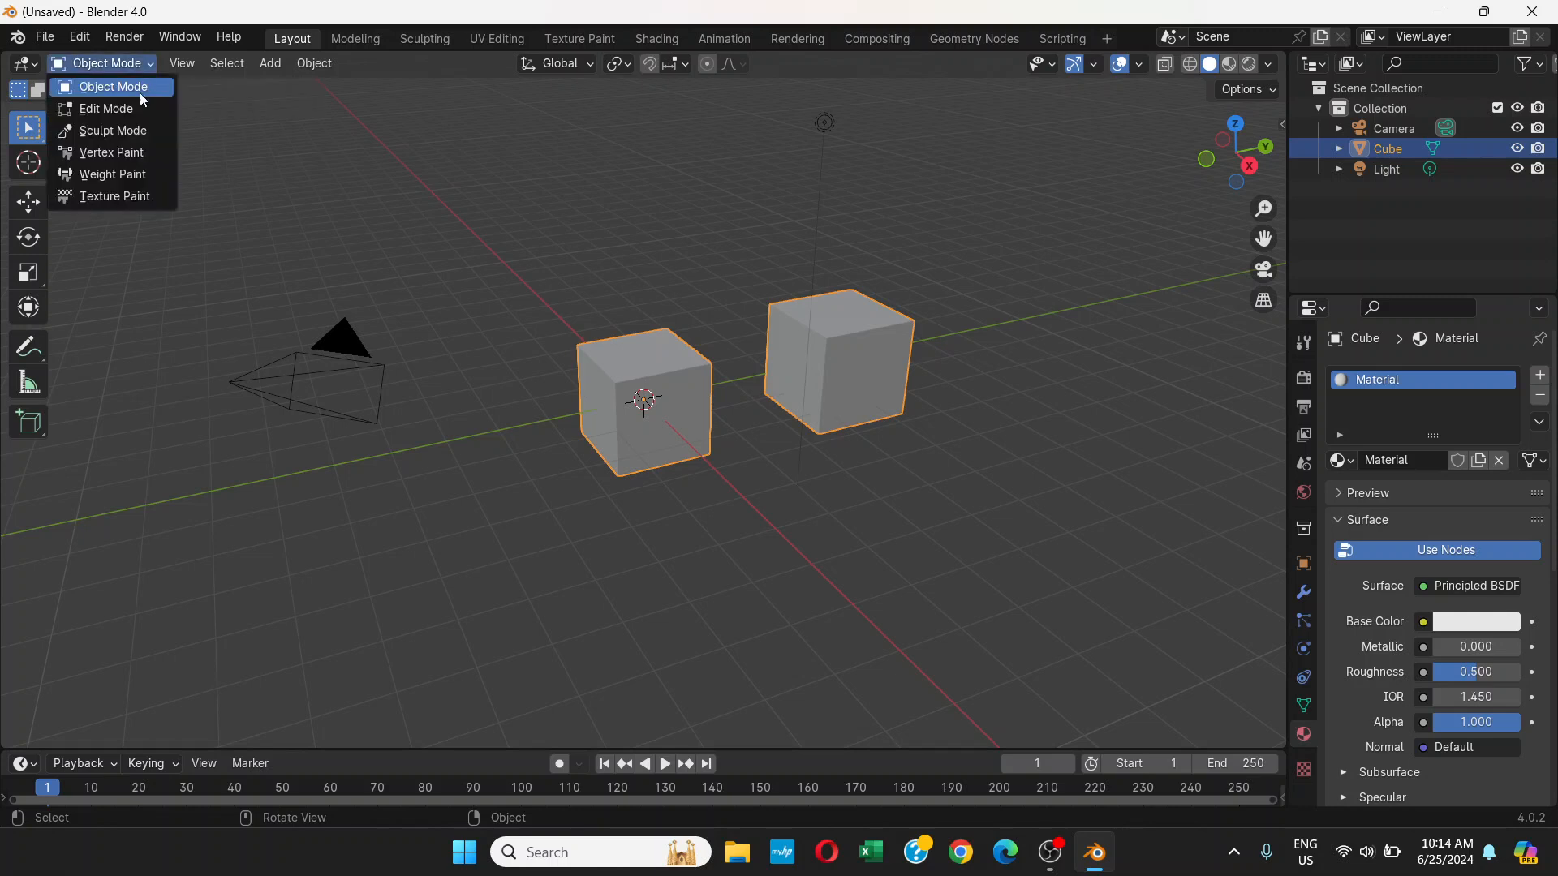
left_click(147, 110)
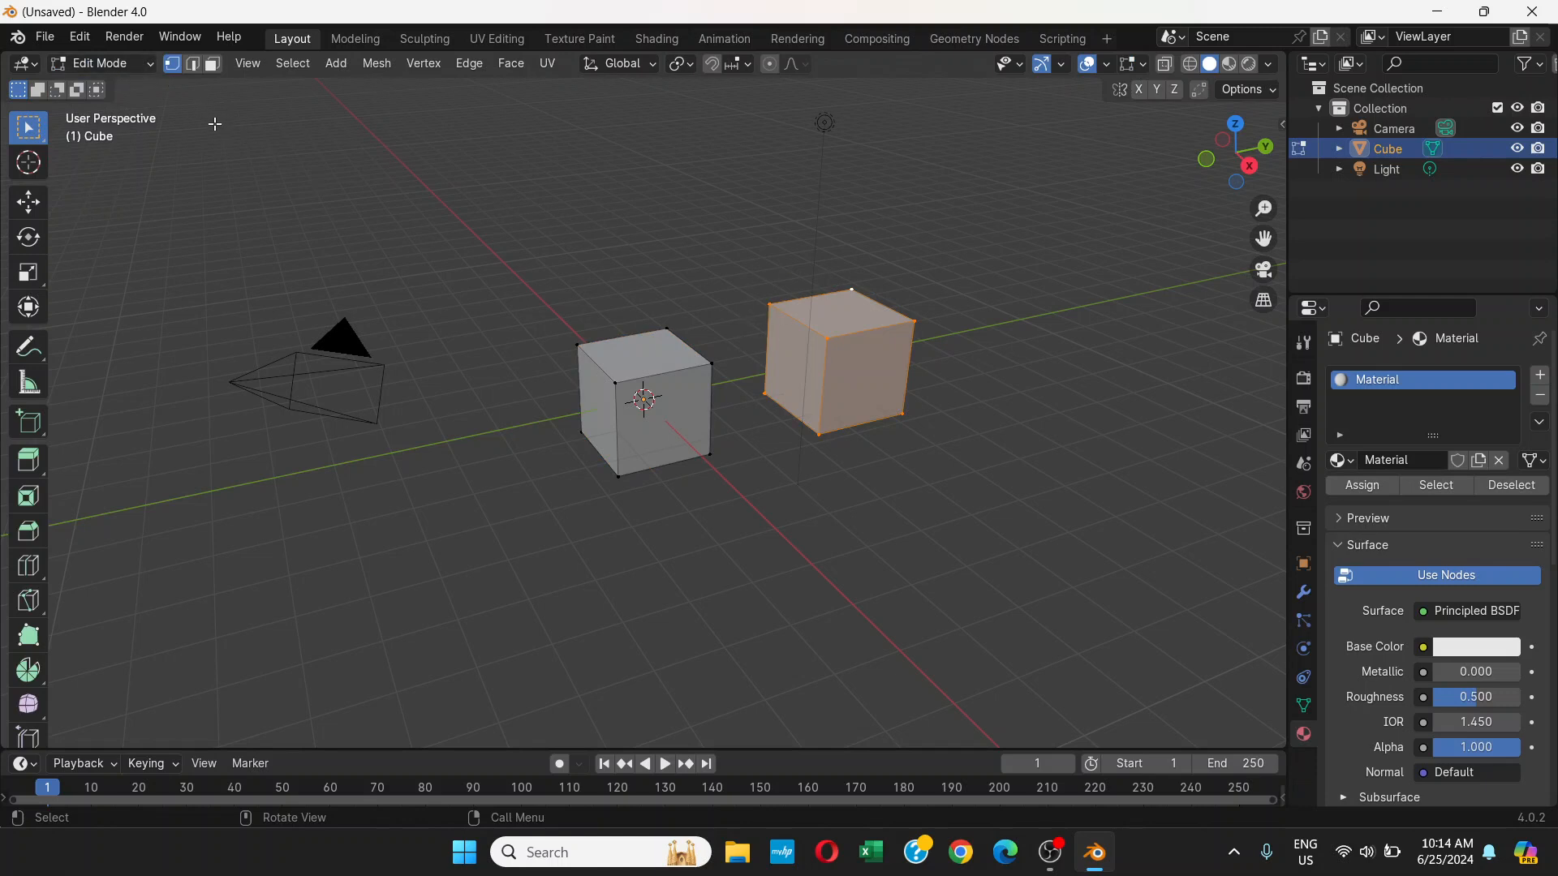
left_click(143, 72)
left_click(135, 67)
left_click(102, 87)
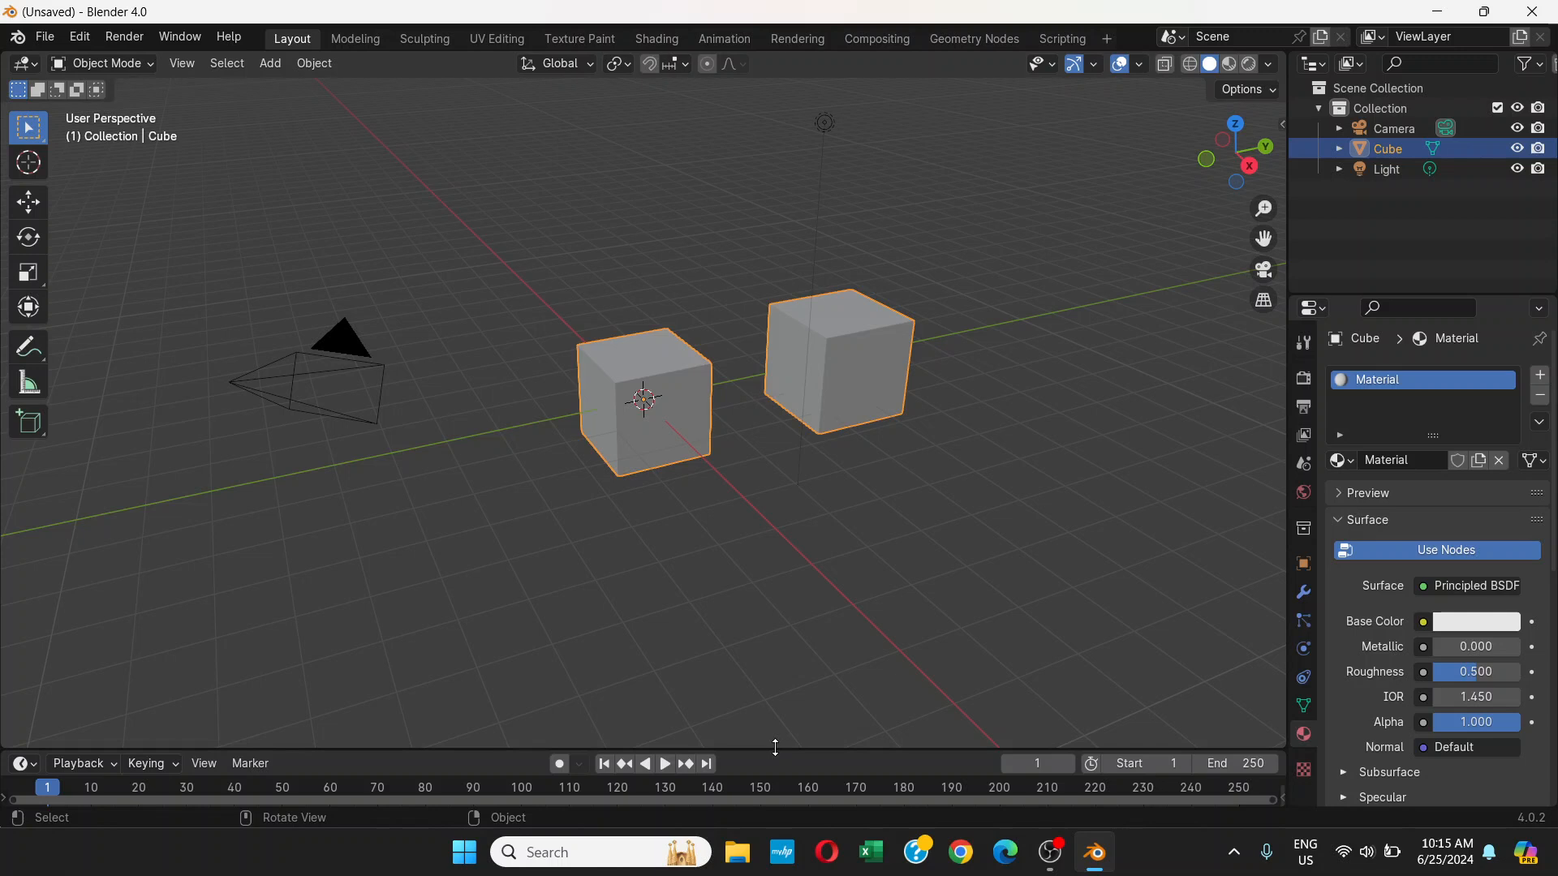
Enlarge the timeline area to view its frame tracks, and shrink it back to its original height.
left_click_drag(776, 748, 779, 619)
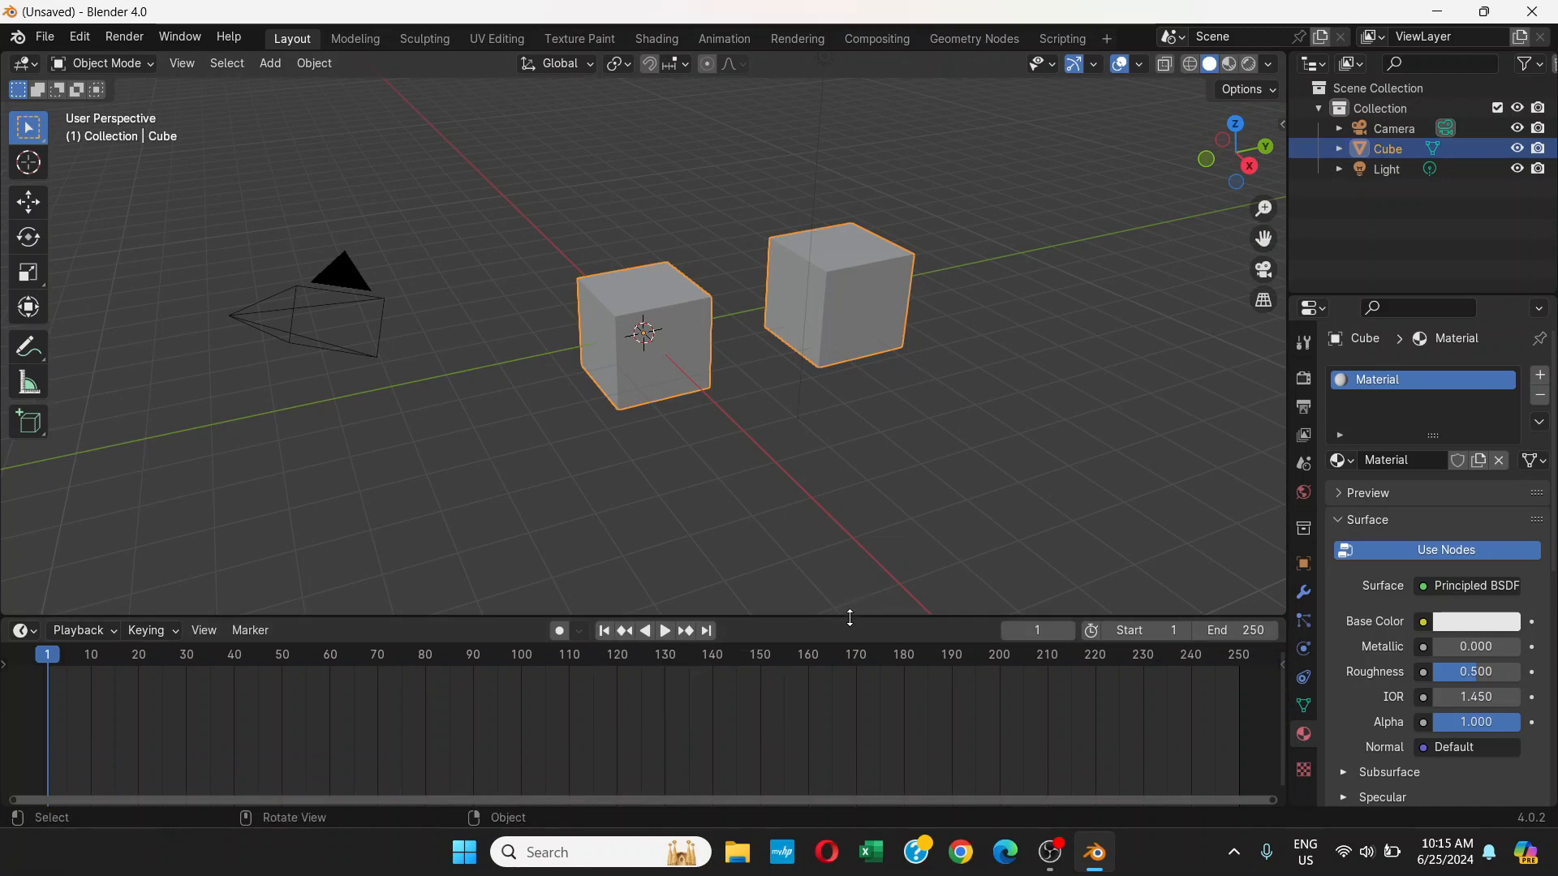
left_click_drag(851, 619, 849, 747)
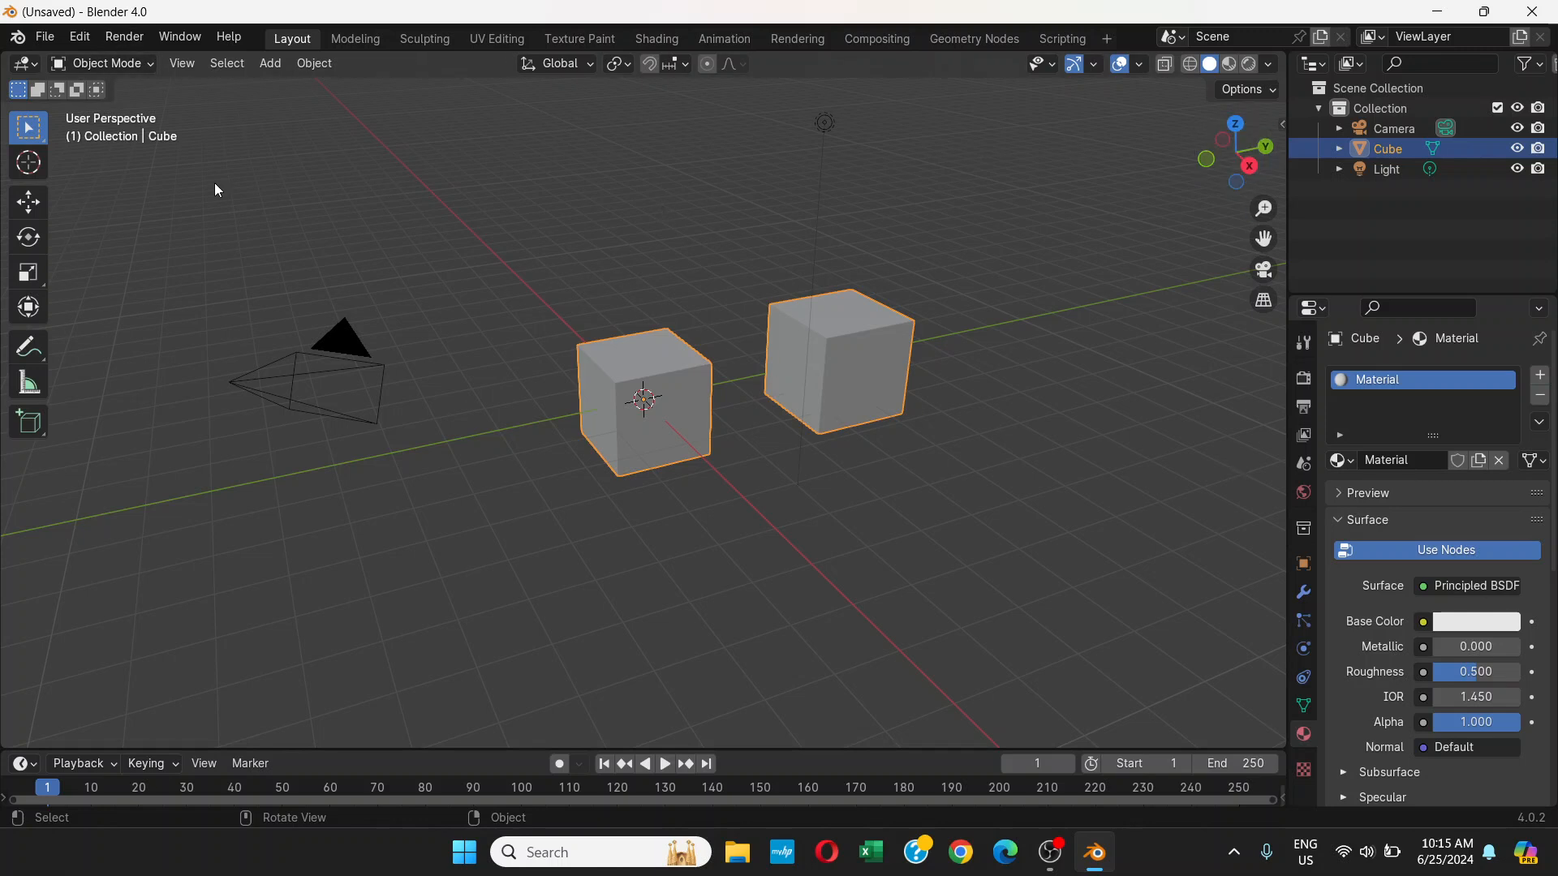
Enter Edit Mode to examine the full set of mesh editing tools, and return to Object Mode.
left_click(145, 65)
left_click(90, 107)
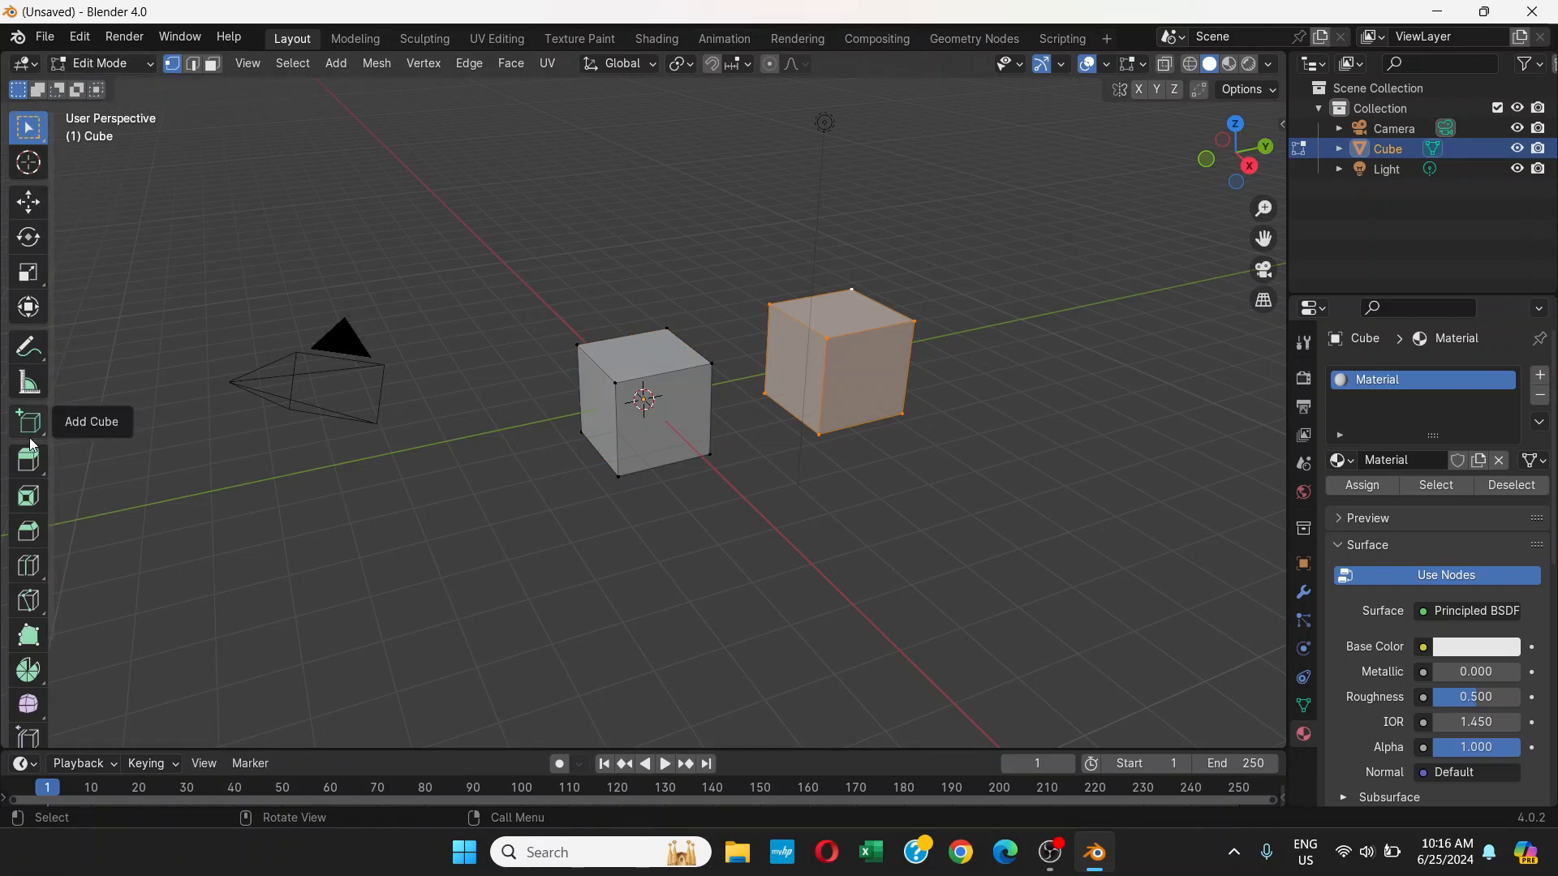
scroll(28, 536, "down", 3)
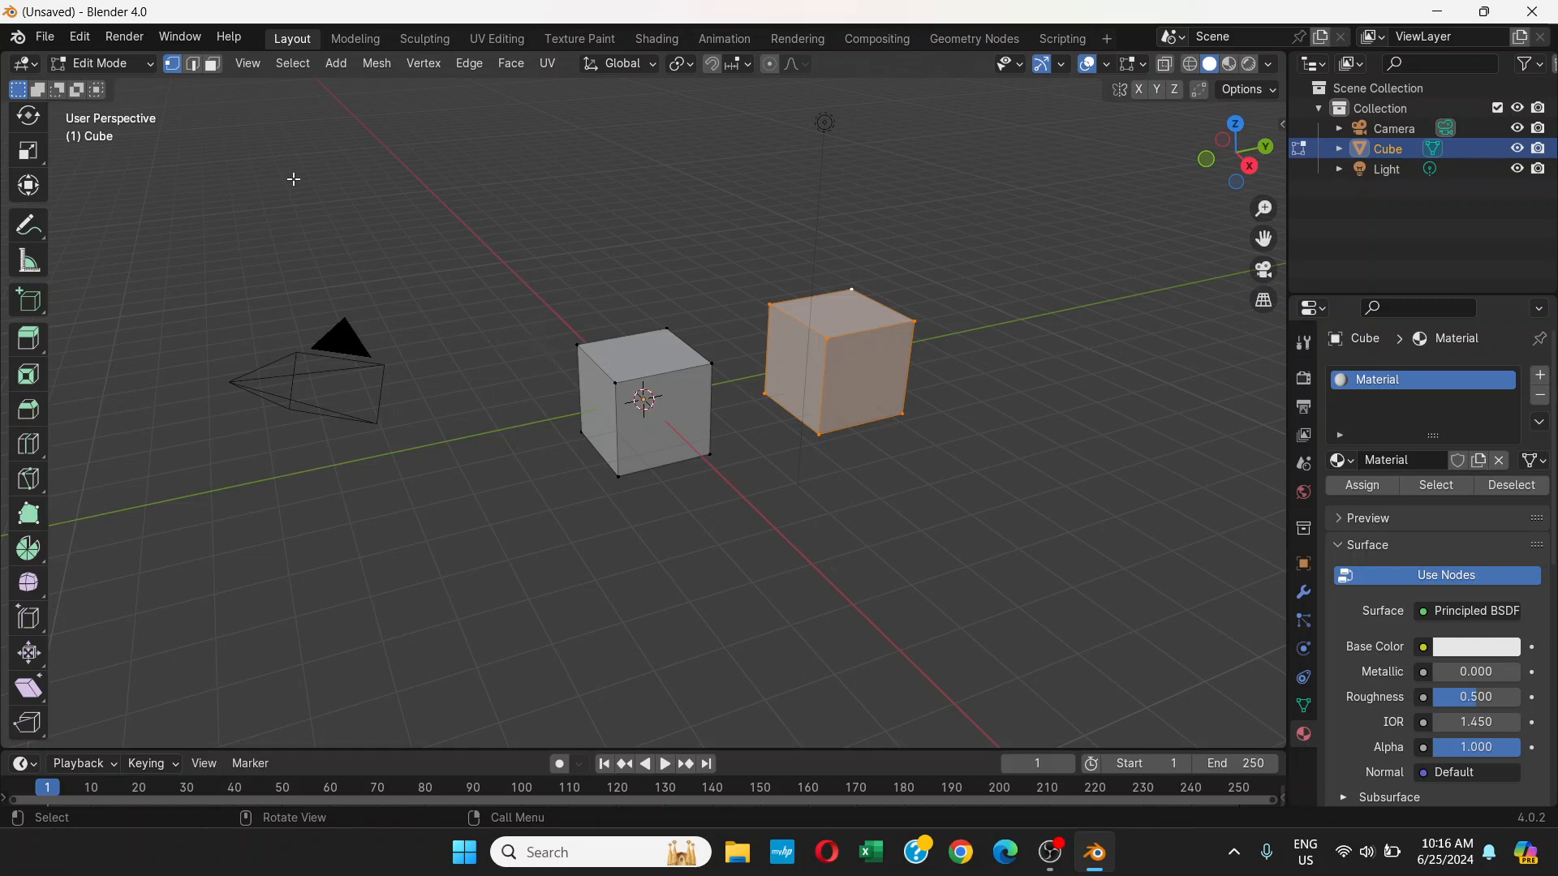
left_click(140, 71)
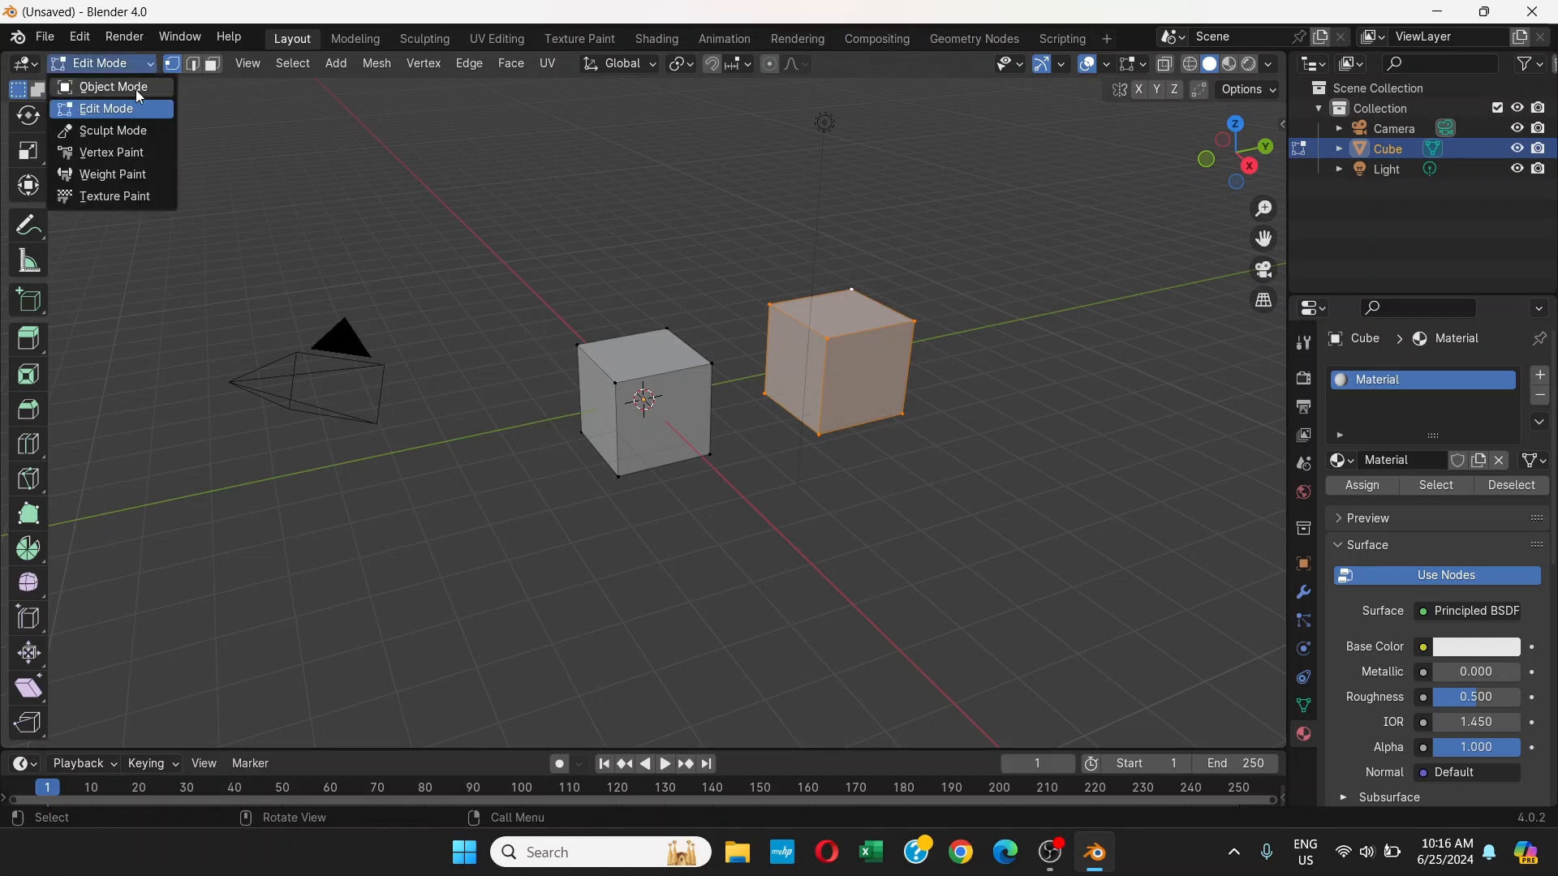
left_click(140, 89)
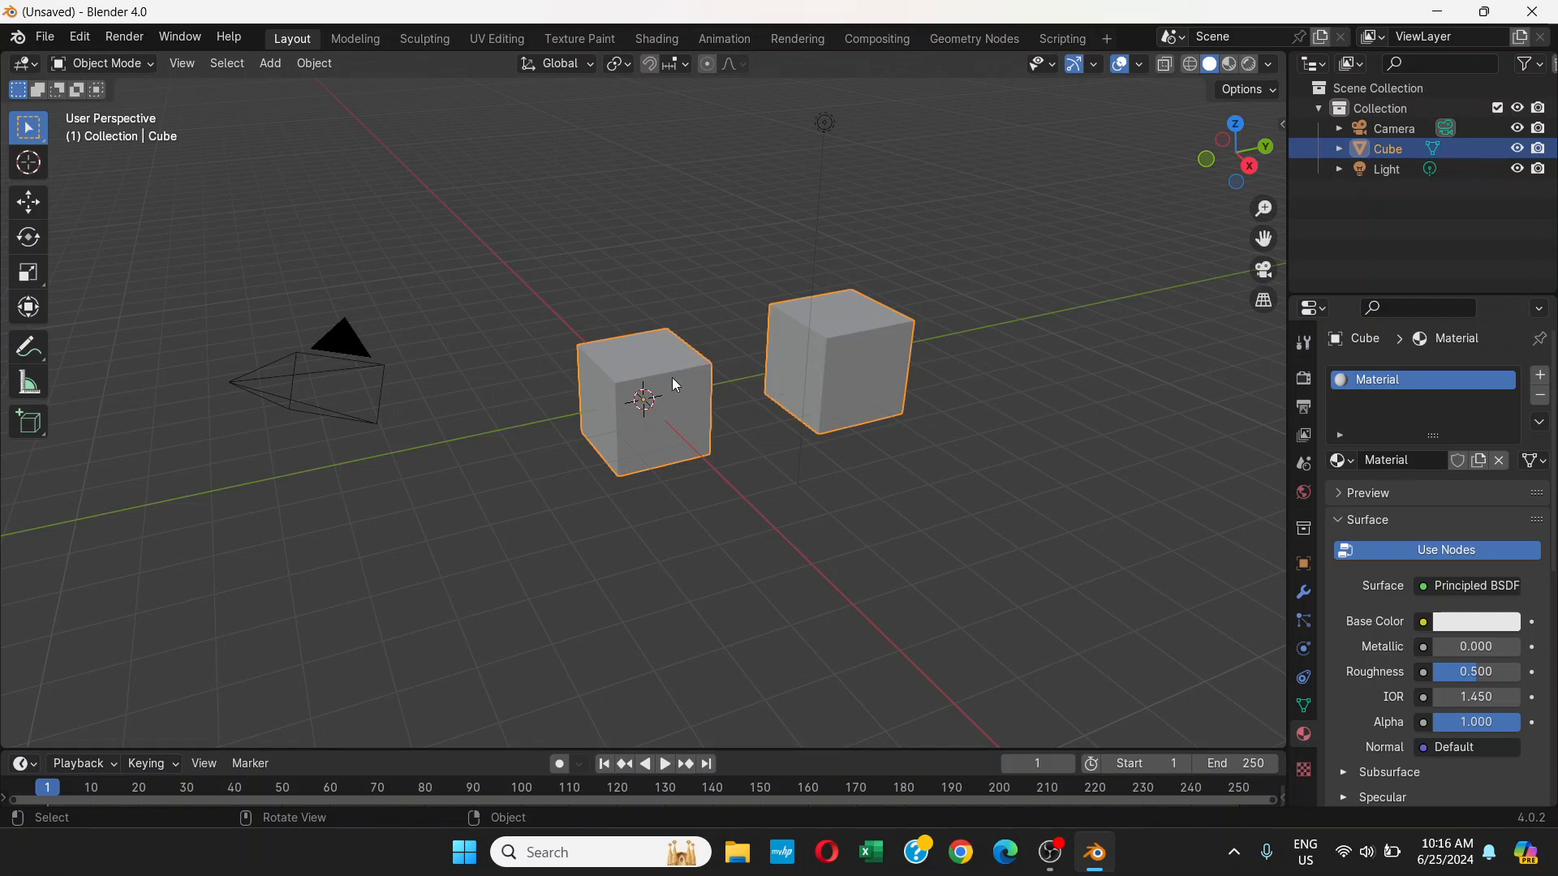
Undo the mode switches and the mesh duplication until only the original cube remains in Object Mode.
key("ctrl+z")
key("ctrl+z")
key("ctrl+z")
key("ctrl+z")
key("ctrl+z")
key("ctrl+z")
key("ctrl+z")
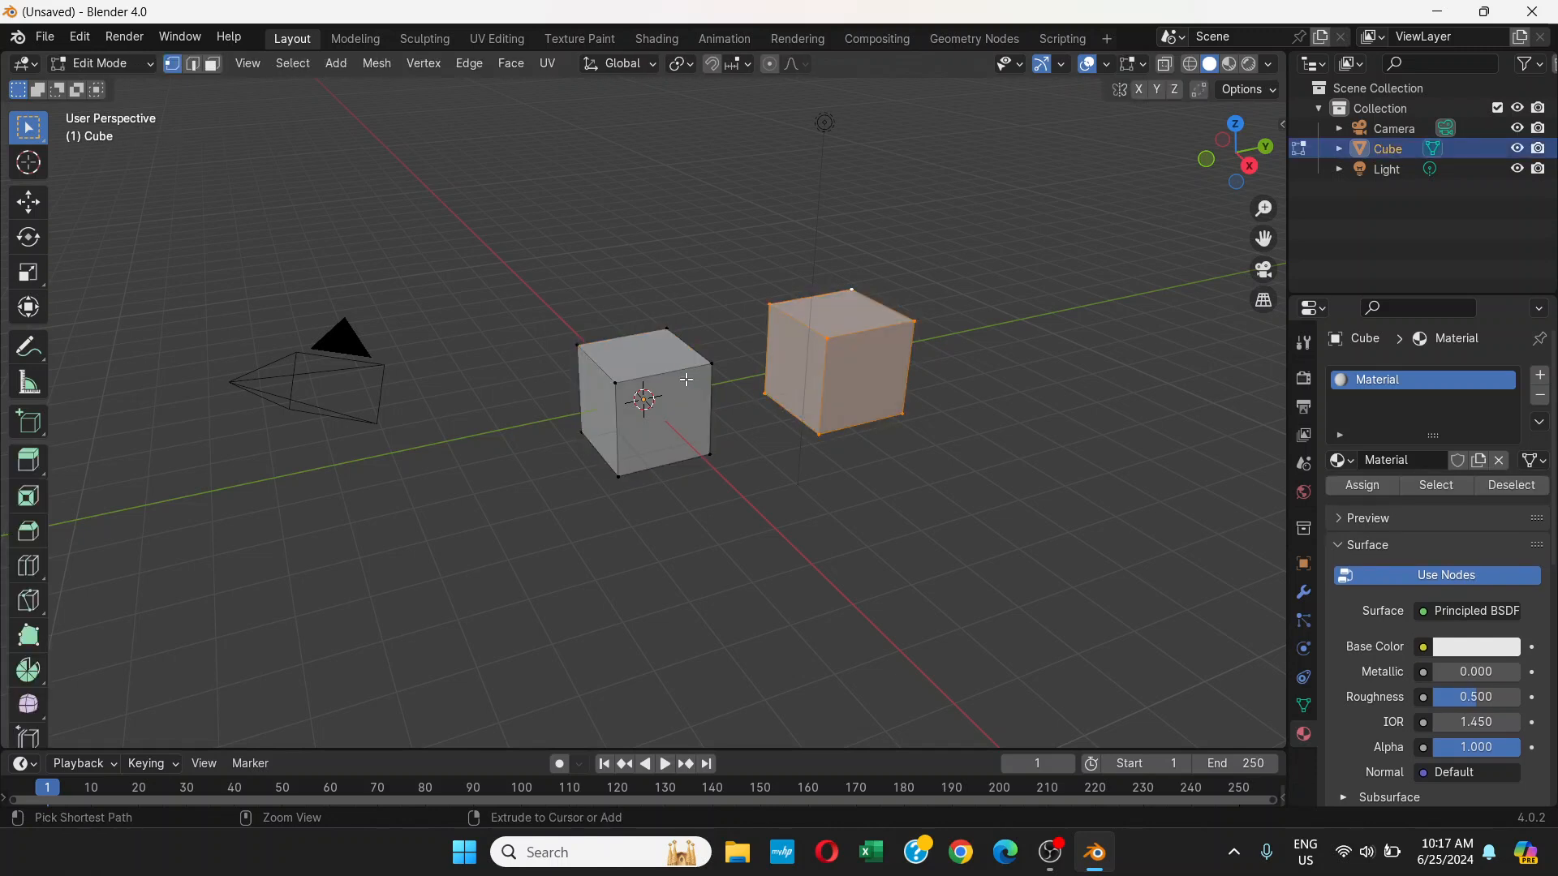
key("ctrl+z")
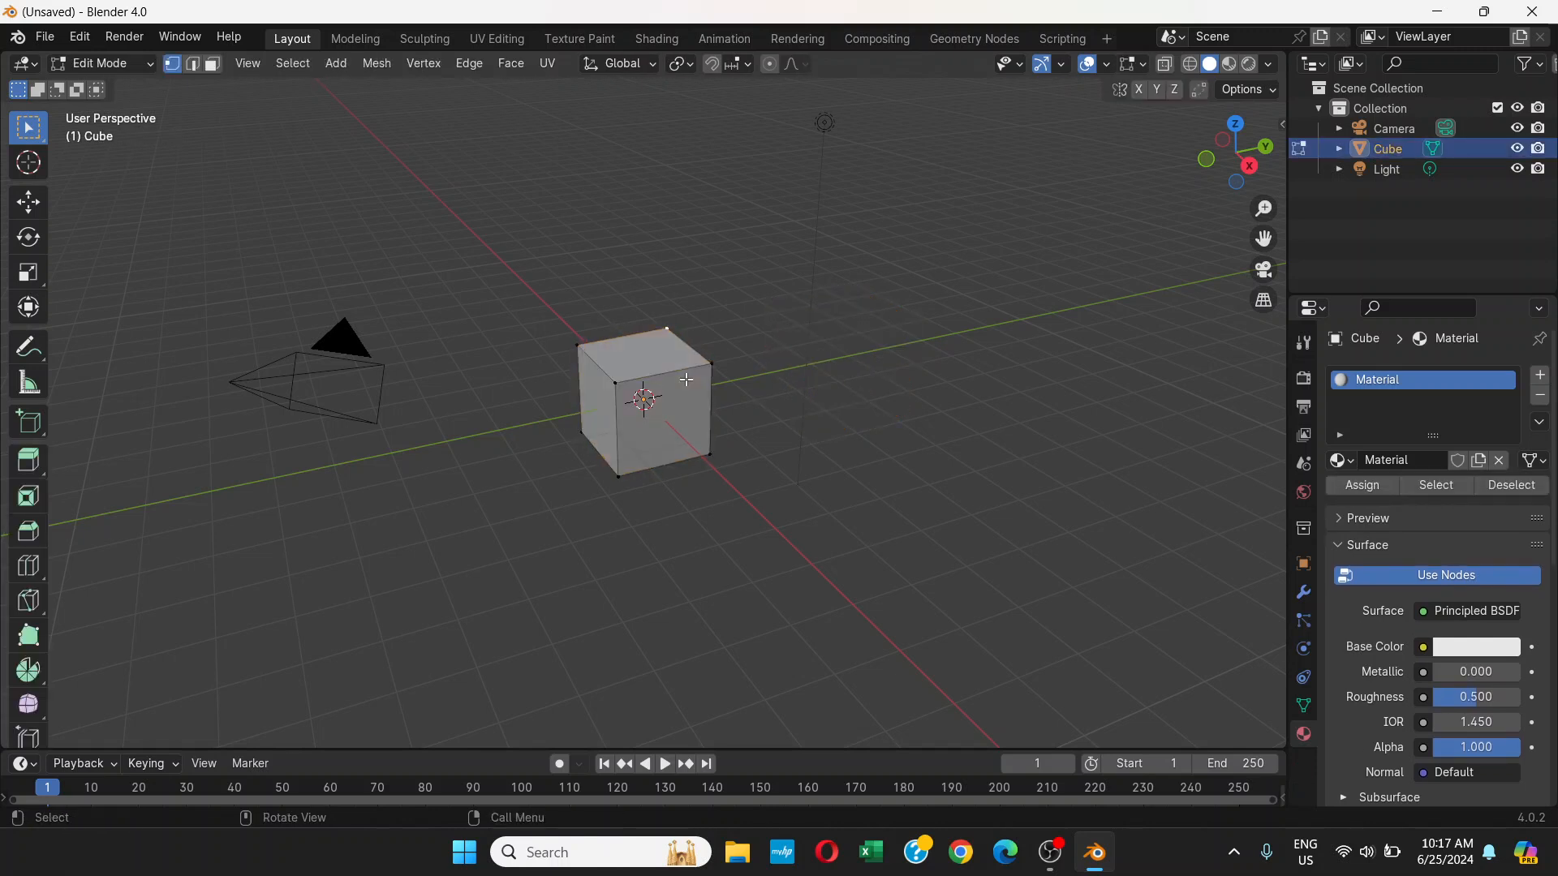
key("ctrl+z")
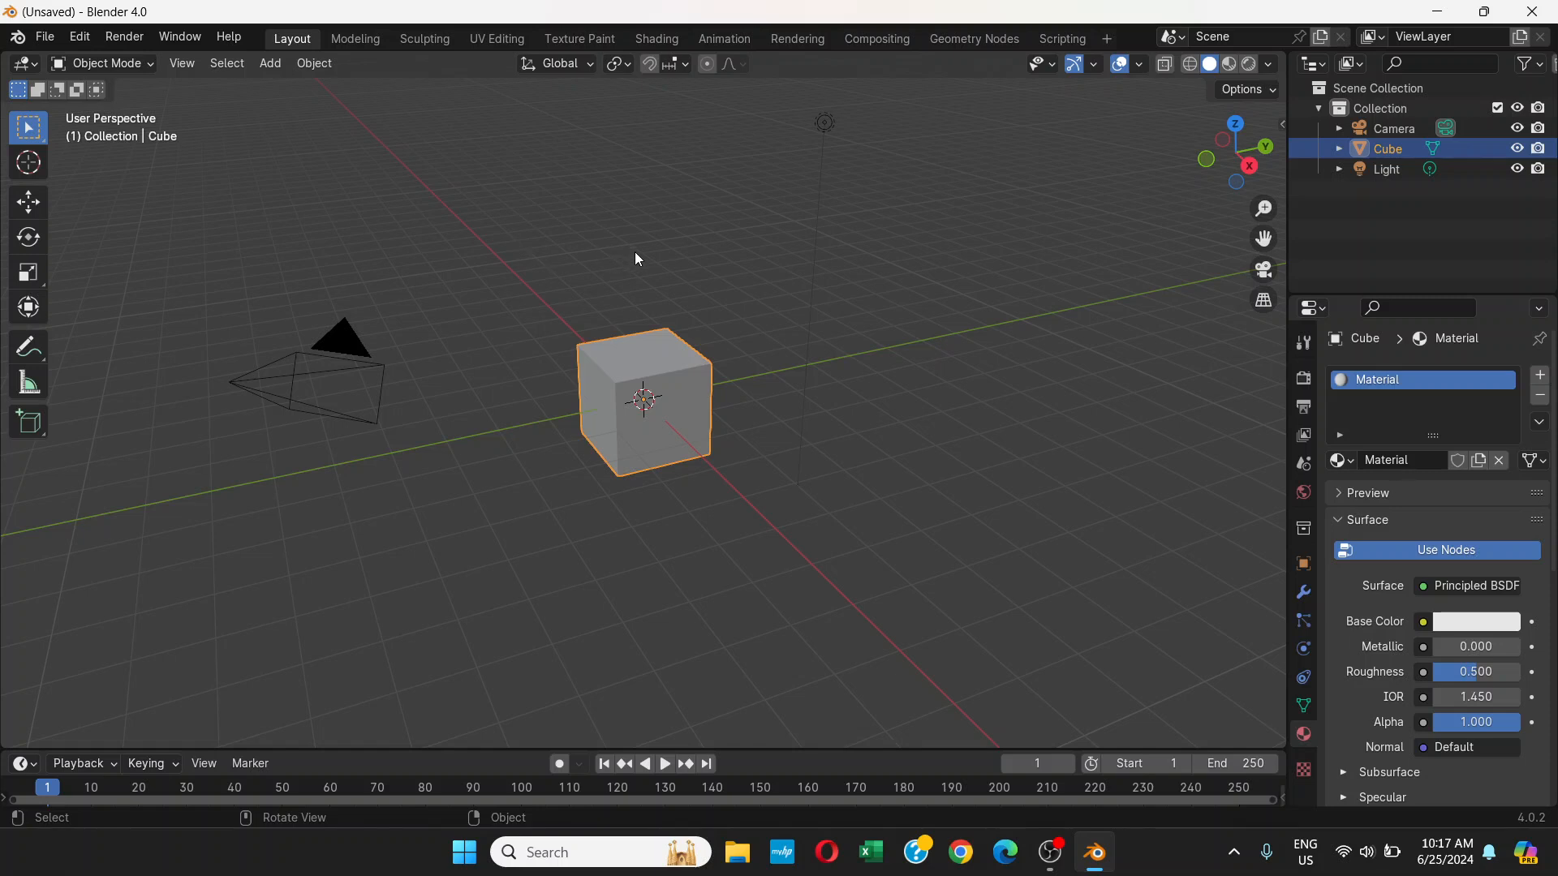